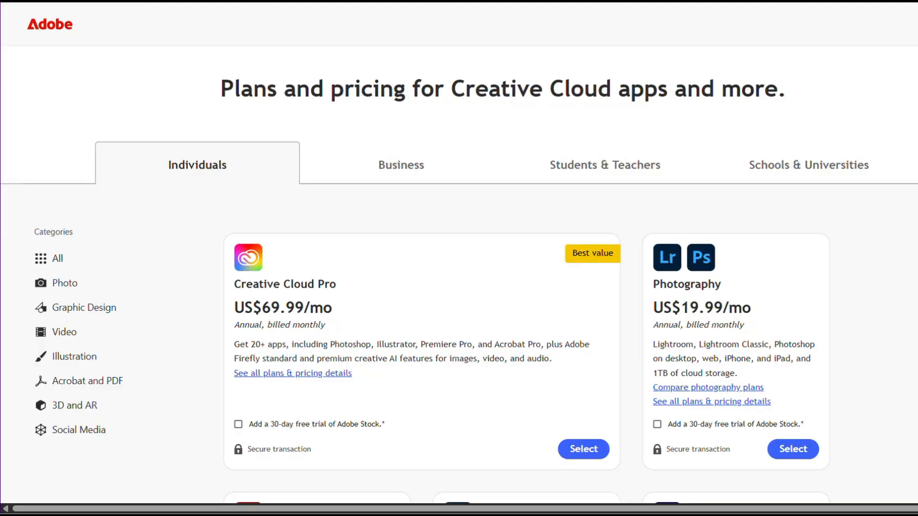
- Look through the individual Creative Cloud plans and select the Photoshop plan
scroll(565, 365, "down", 6)
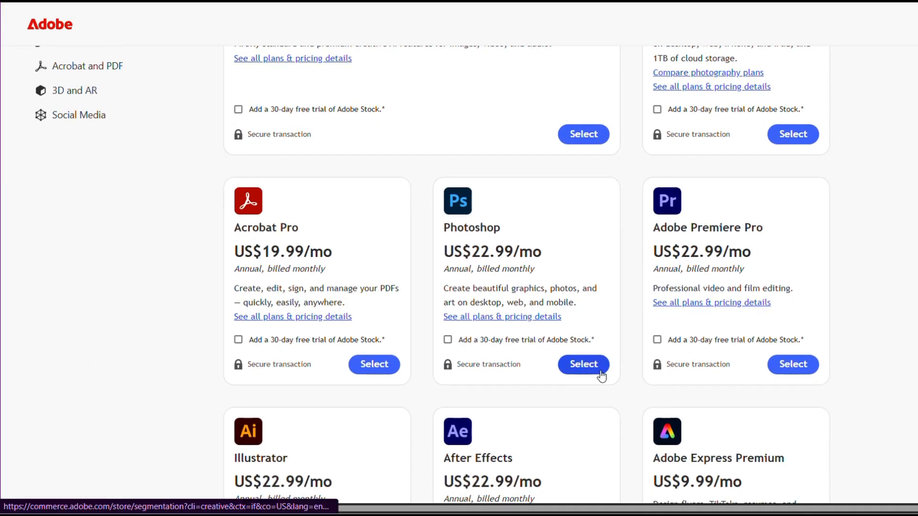
left_click(602, 364)
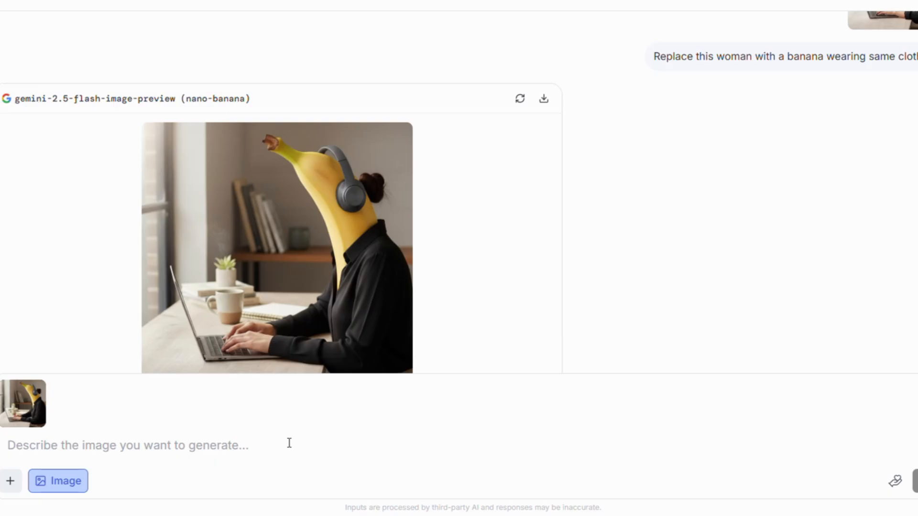
- In LMArena, submit the prompt "replace the cup with a banana shake" for the attached banana image
type("re")
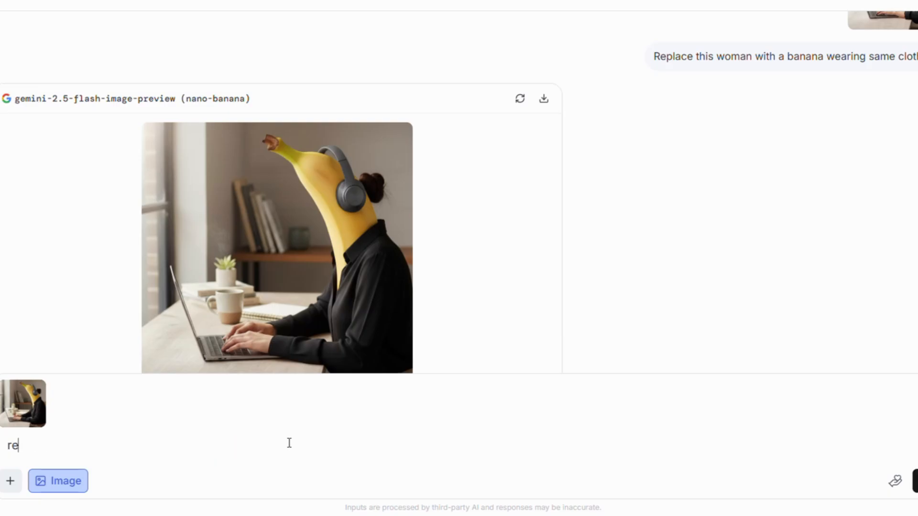
type("place the cup with a banana shake")
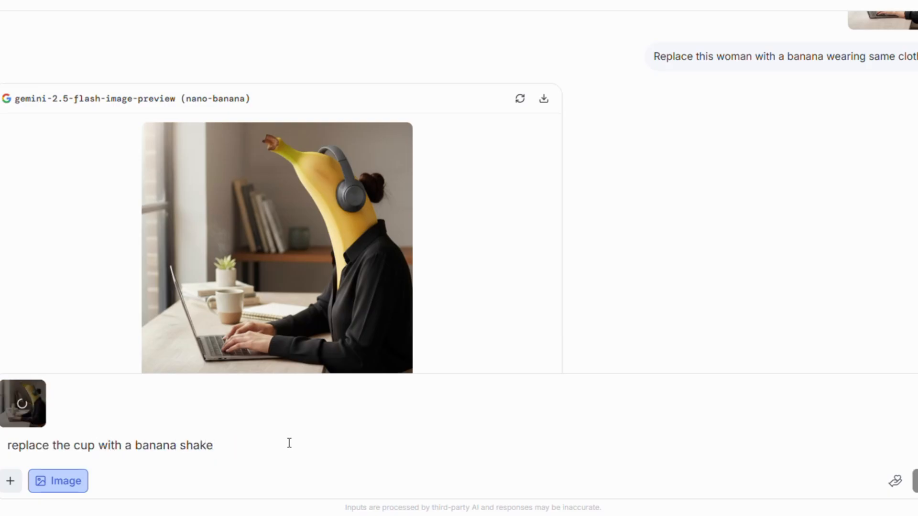
key("Return")
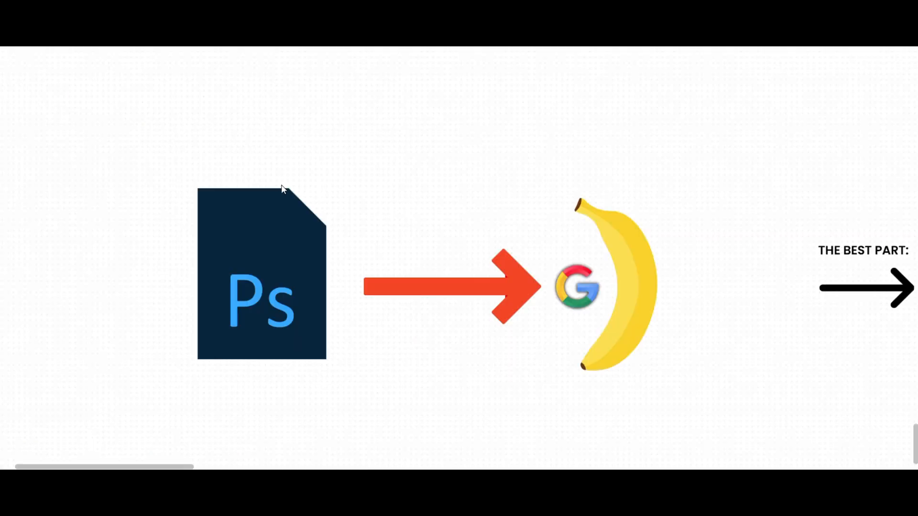
scroll(640, 191, "right", 1)
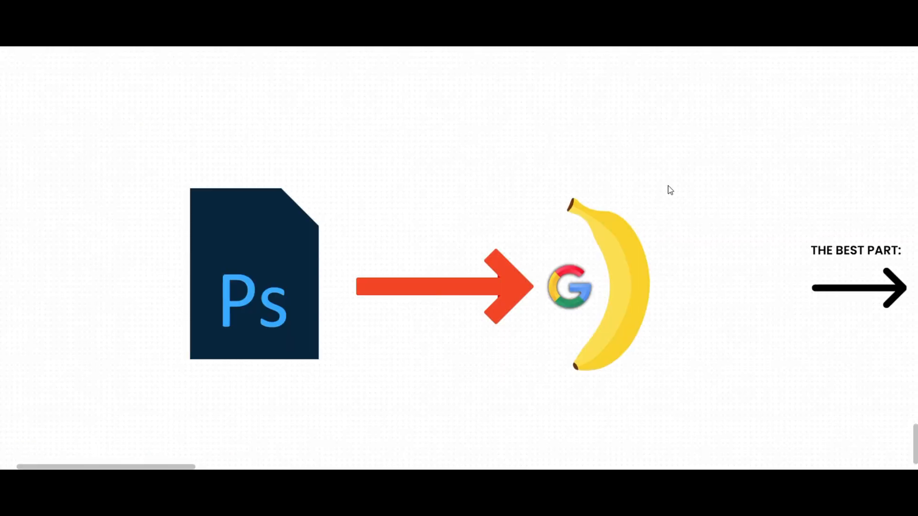
scroll(668, 186, "right", 10)
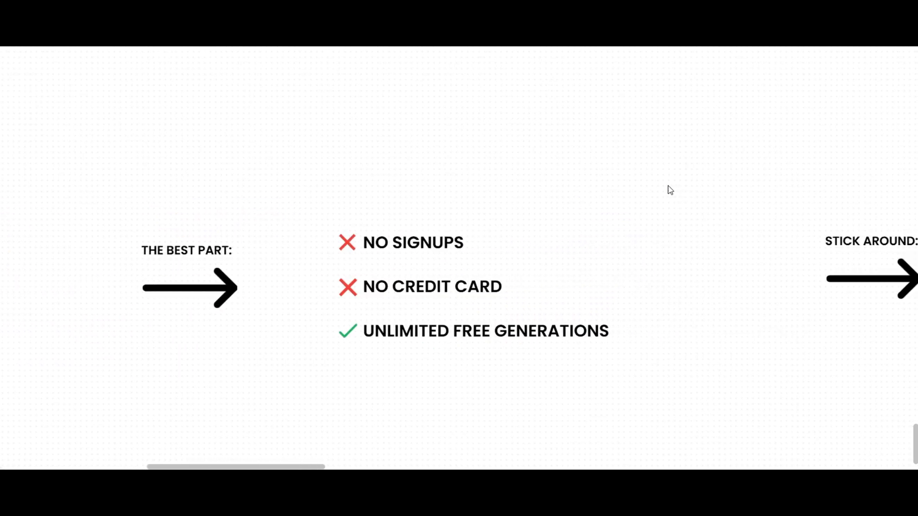
scroll(641, 198, "right", 2)
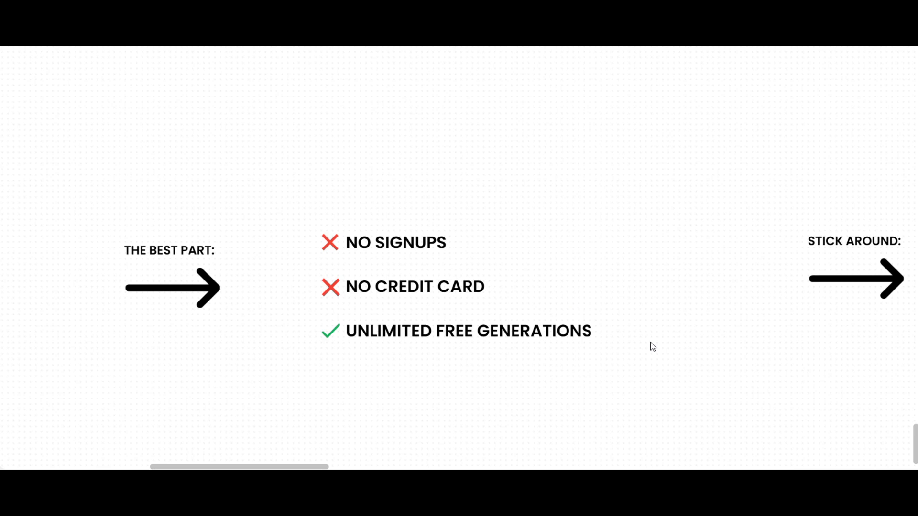
scroll(652, 346, "right", 1)
scroll(652, 346, "right", 10)
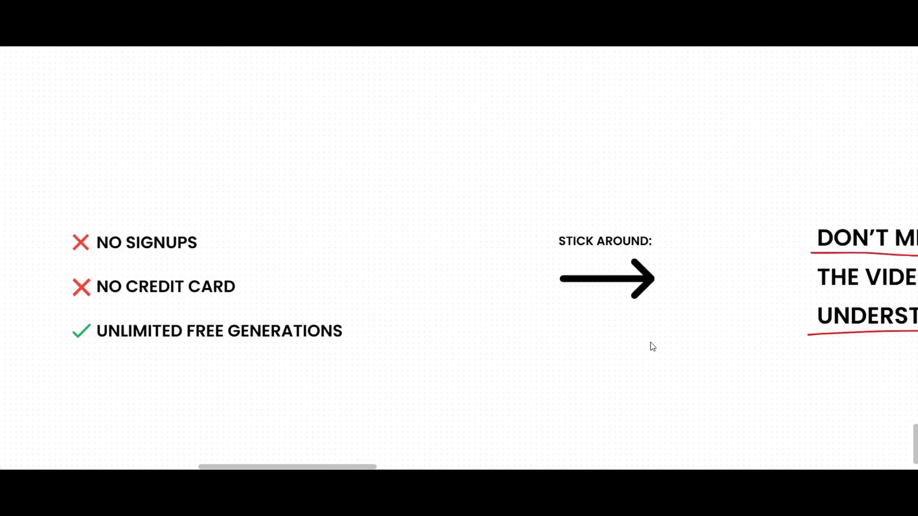
scroll(652, 346, "right", 1)
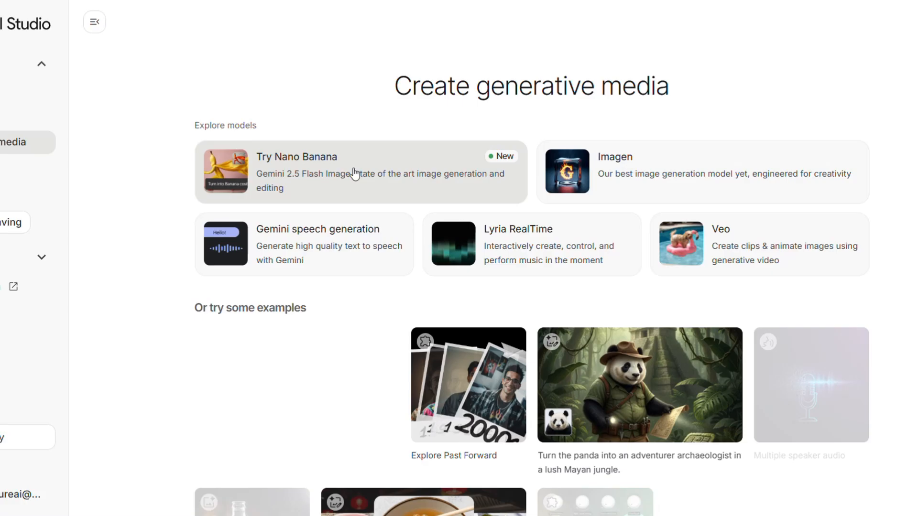
- In Google AI Studio, open Nano Banana and run the prompt "Generate an image of a banana wearing a costume."
left_click(352, 174)
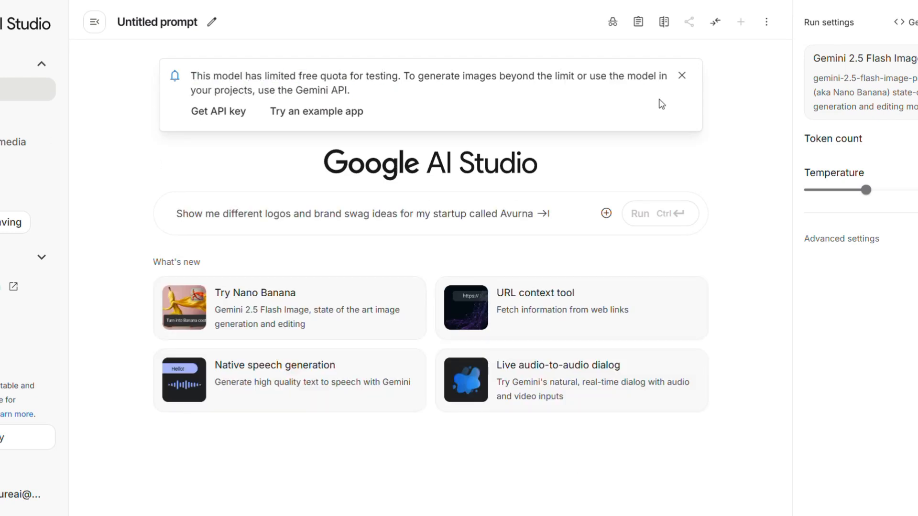
triple_click(209, 80)
left_click(375, 94)
left_click(263, 301)
left_click(688, 213)
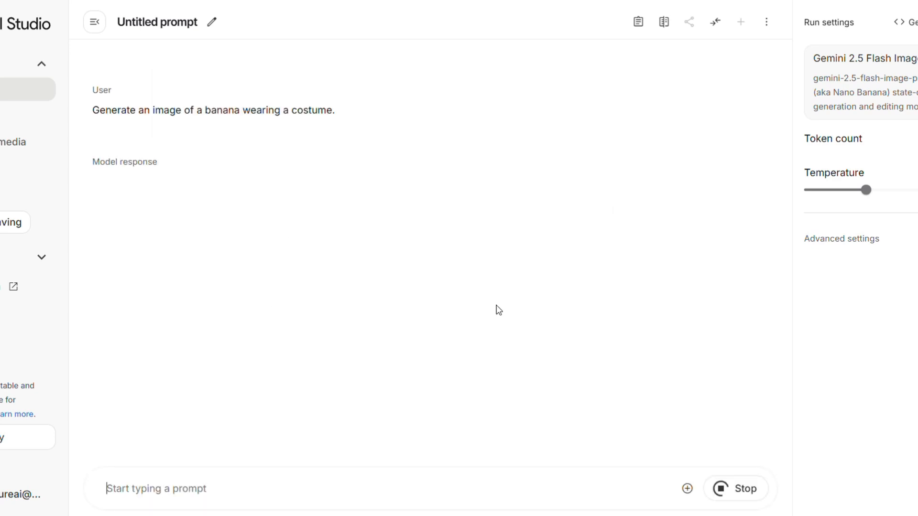
triple_click(199, 178)
triple_click(199, 177)
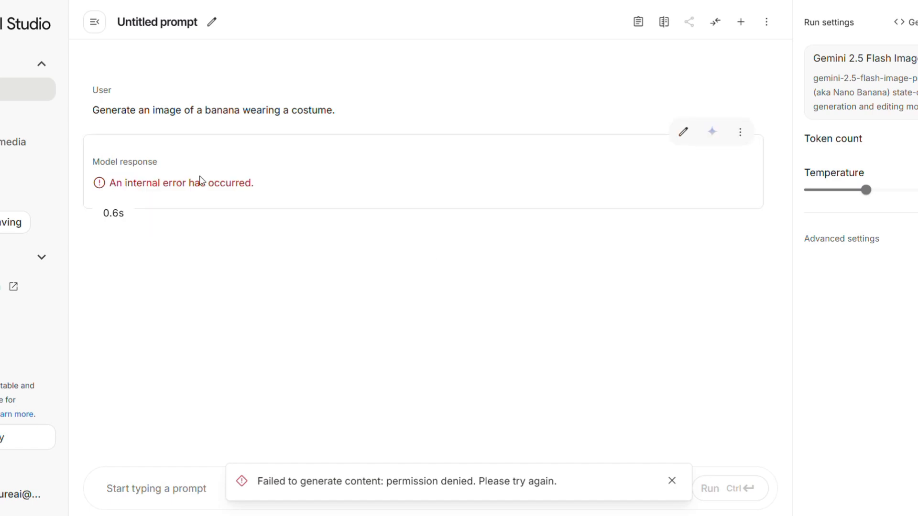
left_click(279, 189)
left_click_drag(124, 183, 93, 161)
triple_click(165, 175)
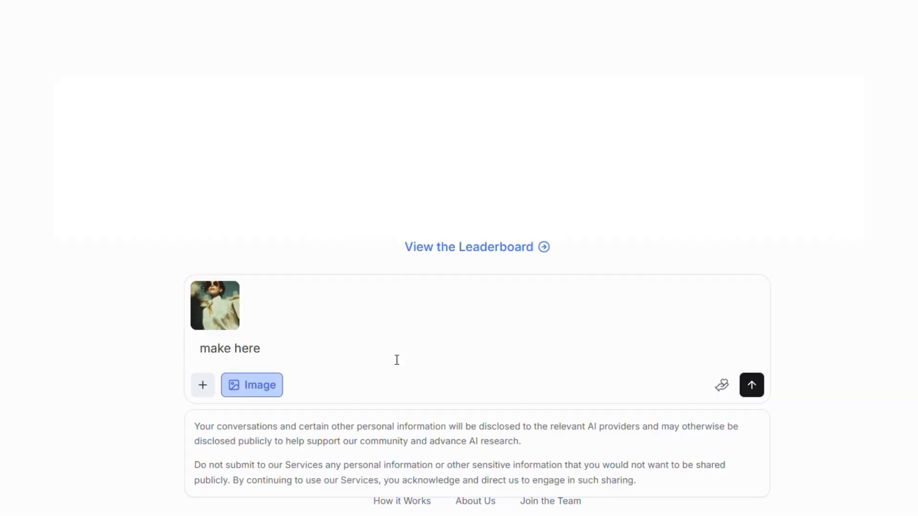
- In LMArena, submit a prompt dressing the pictured woman in a blue jeans outfit, holding a black purse, in a London setting, and dismiss the notice
type("wear blue jeans outfit and hol")
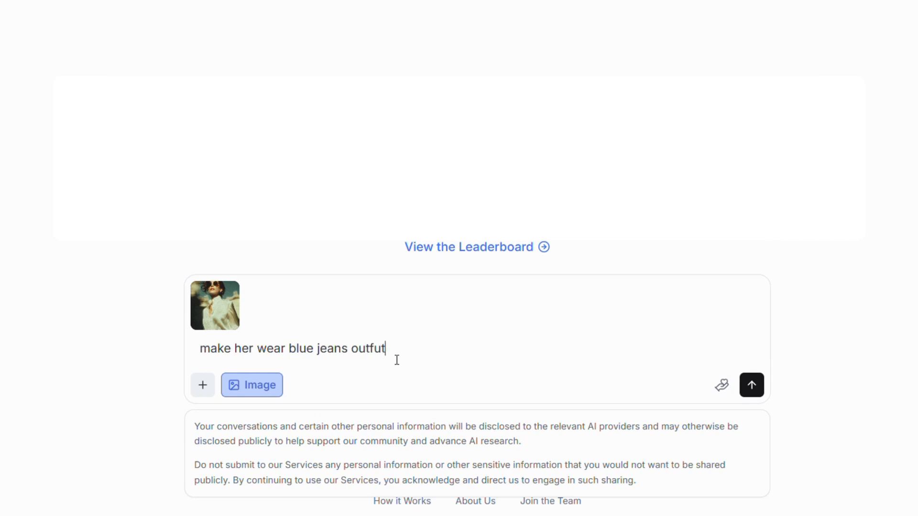
type("ding a black purse in her hand, on a non")
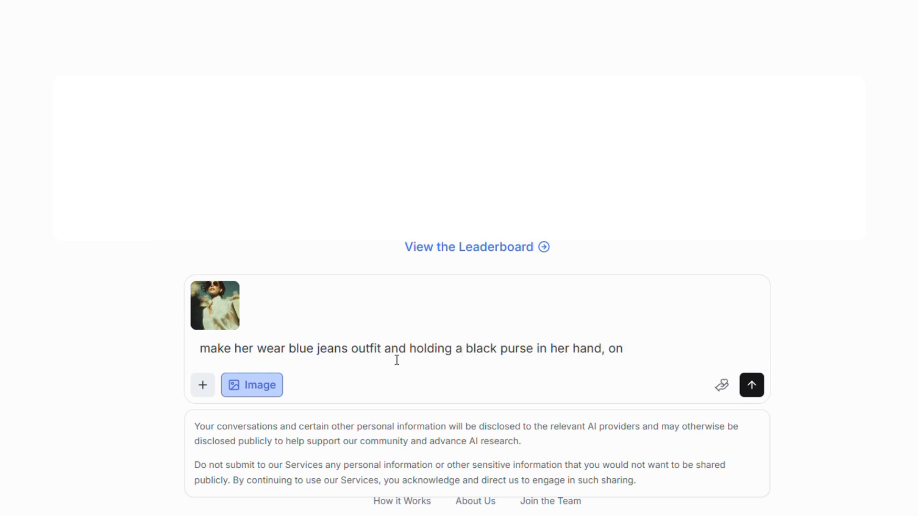
key("BackSpace")
key("BackSpace")
key("BackSpace")
type("london")
key("Return")
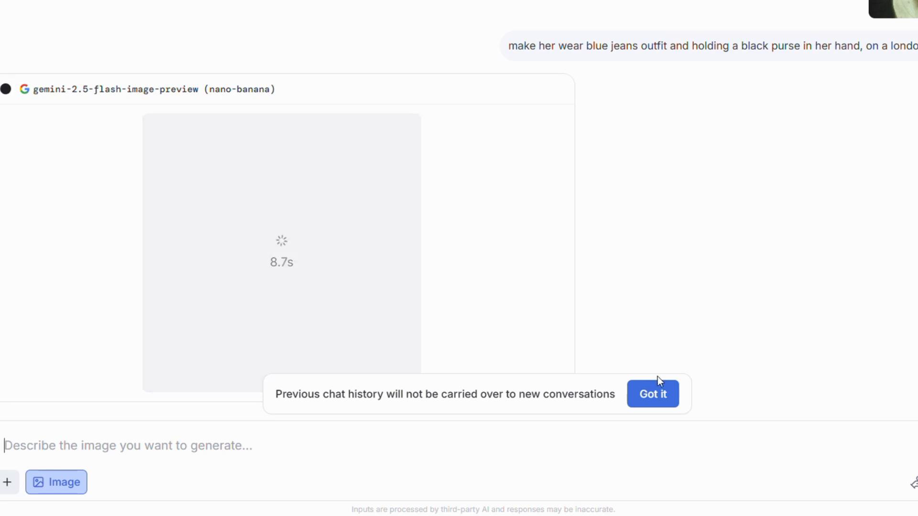
left_click(663, 402)
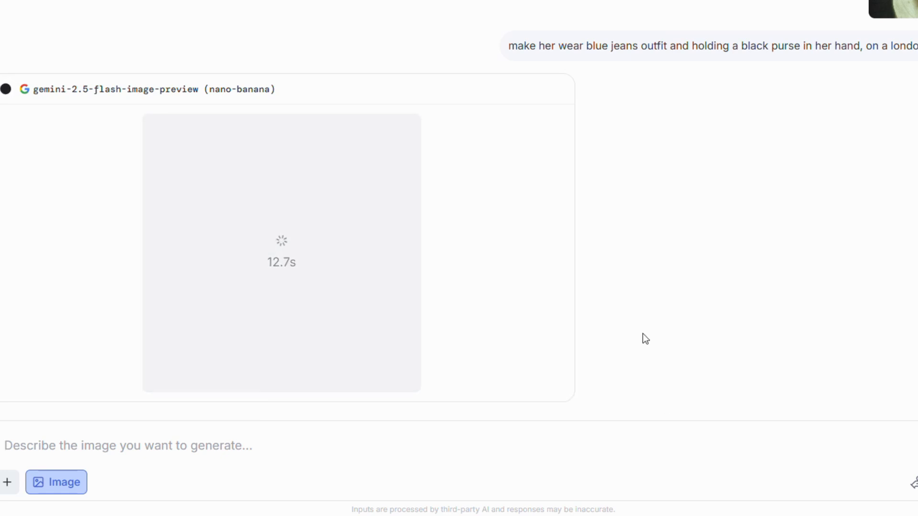
- Examine the generated London image of the woman in the jeans outfit
scroll(575, 300, "up", 2)
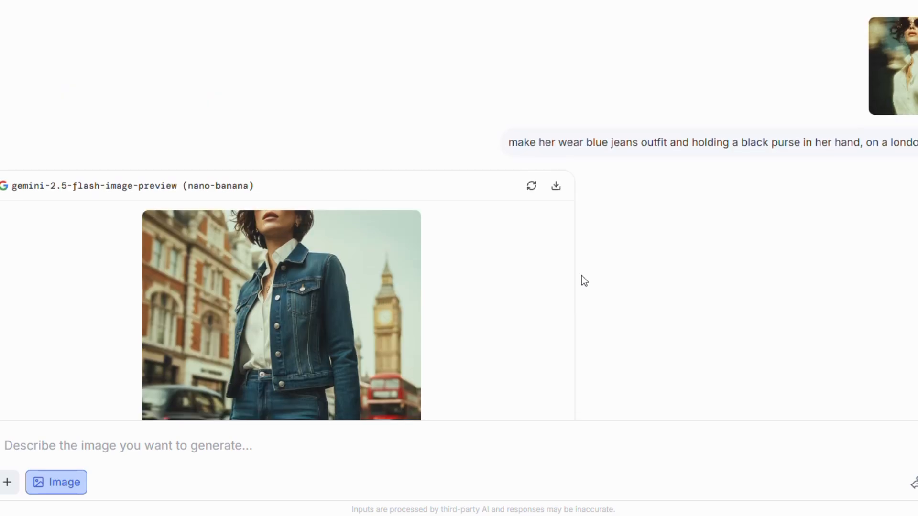
left_click(318, 351)
left_click(606, 195)
left_click(903, 69)
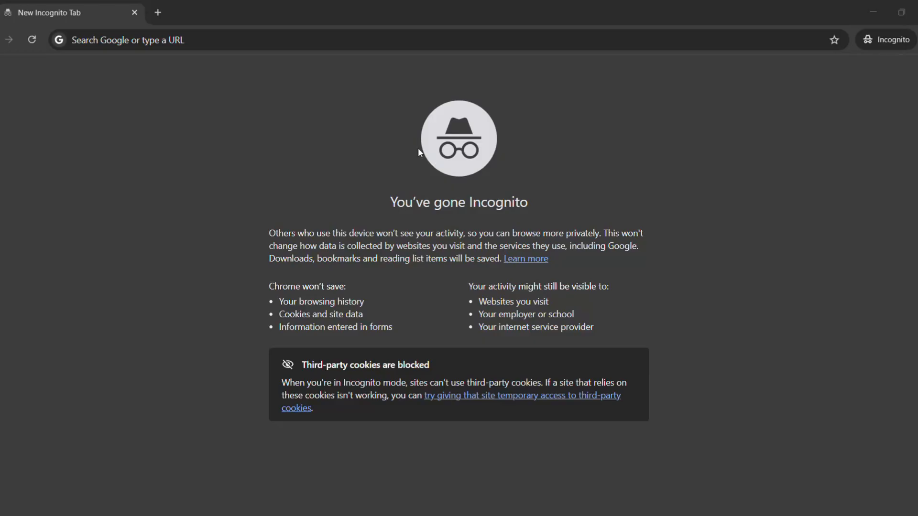
- Switch to the Incognito browser window and enter the address google.com
left_click(258, 47)
type("google")
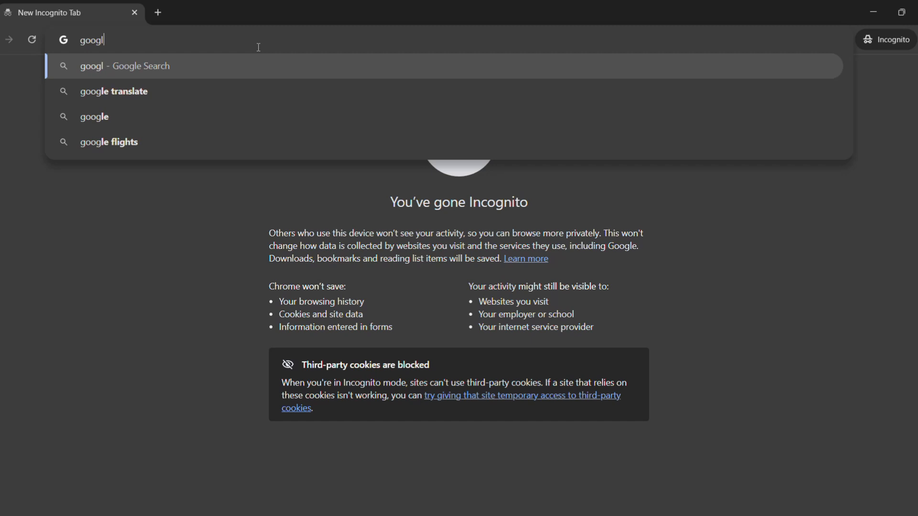
type(".com")
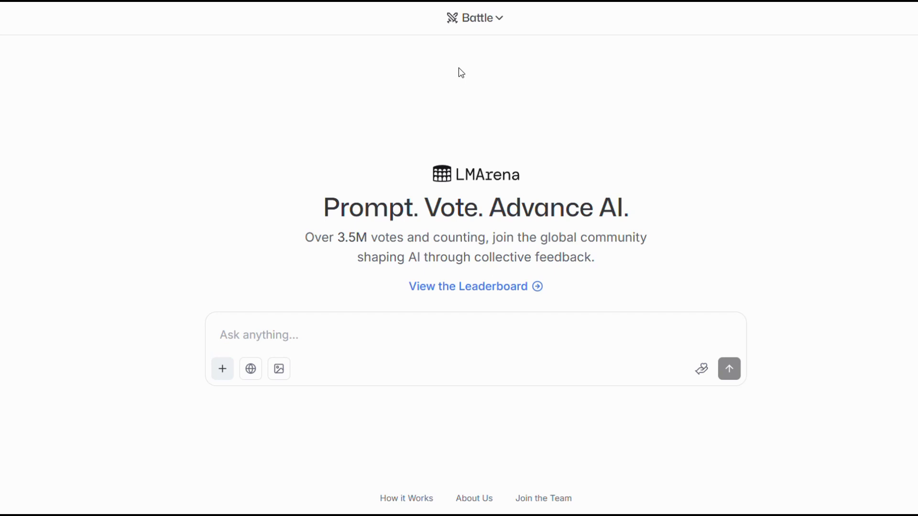
- Switch LMArena to Direct Chat with image generation enabled, using the gemini-2.5-flash-image-preview (nano-banana) model
left_click(478, 17)
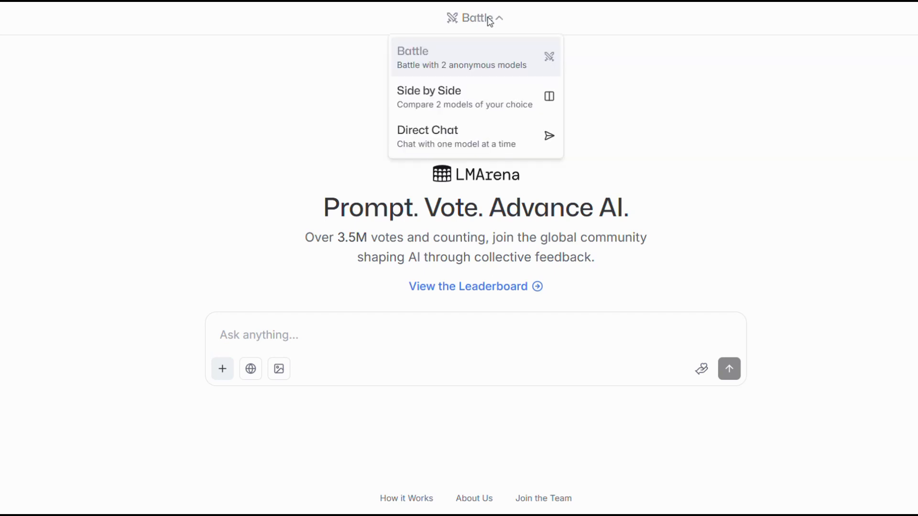
left_click(424, 137)
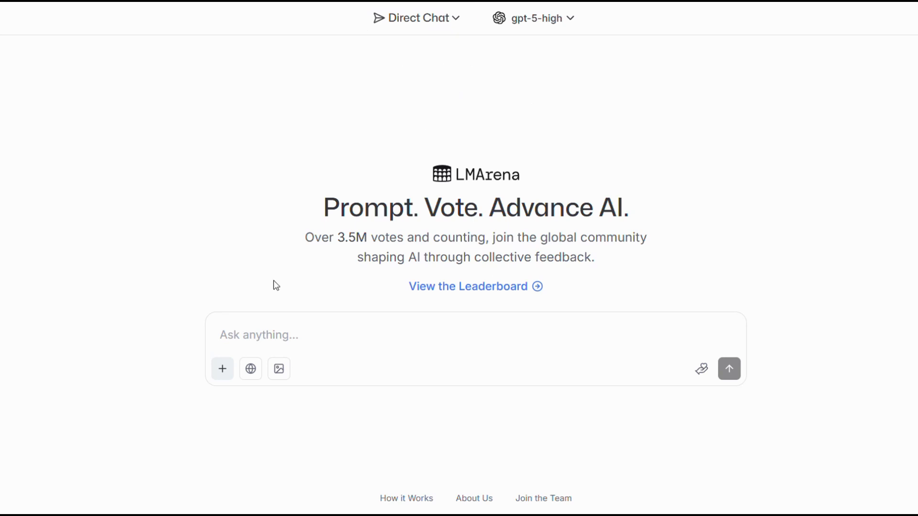
left_click(279, 375)
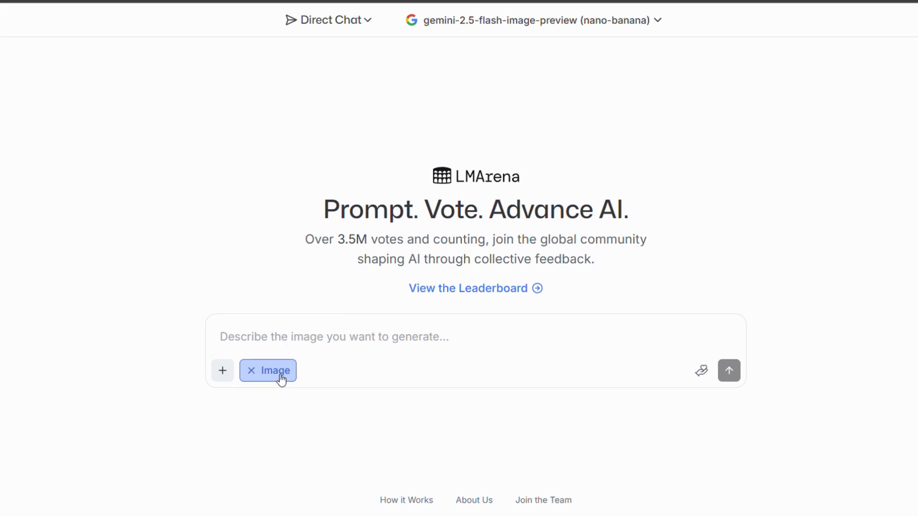
left_click(573, 20)
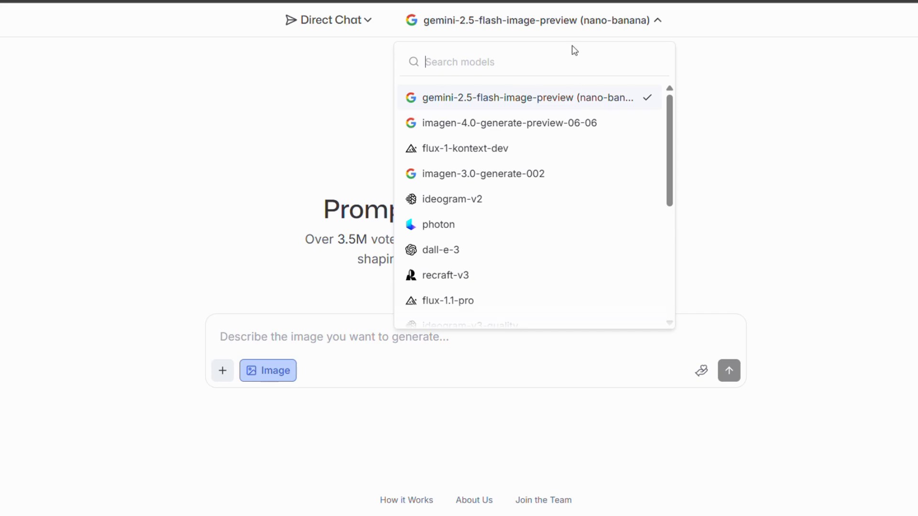
left_click(624, 29)
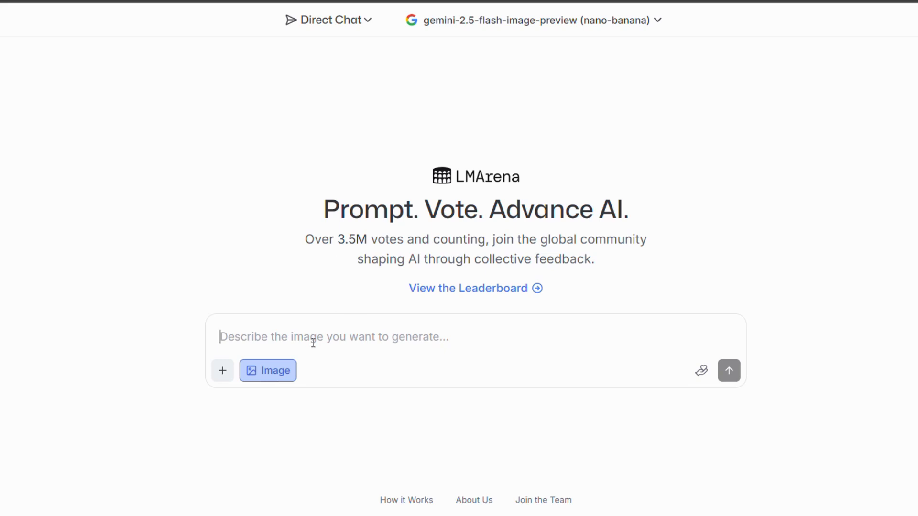
- Generate an image from the prompt "selfie of a young man at beach", accepting the terms of use and dismissing the notice
type("sel")
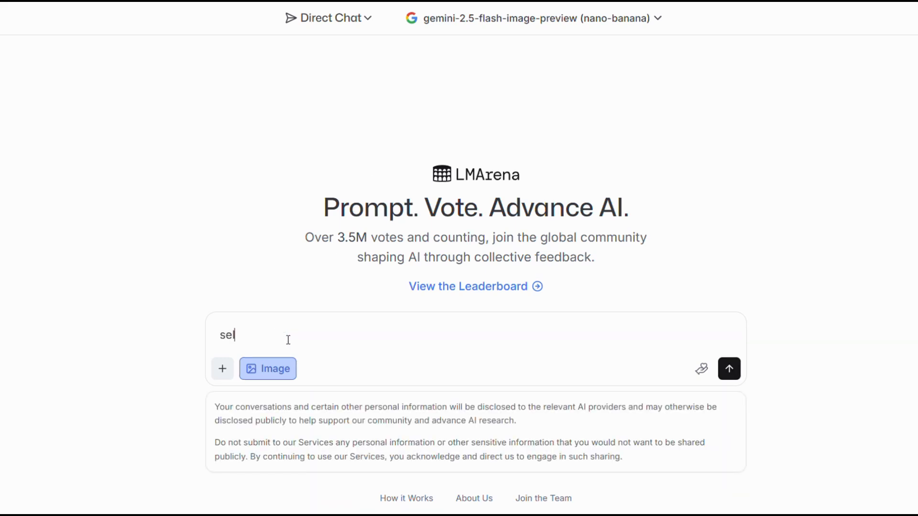
type("fie of a young man at bea")
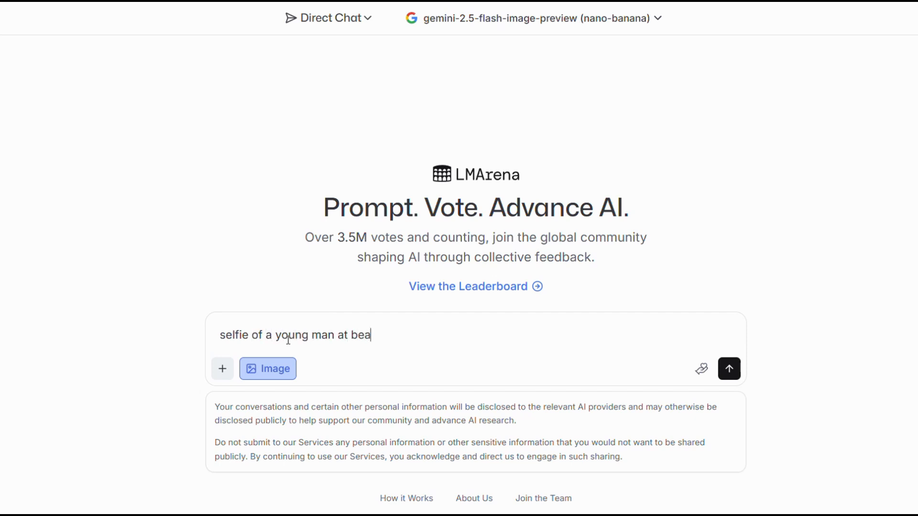
type("ch")
key("Return")
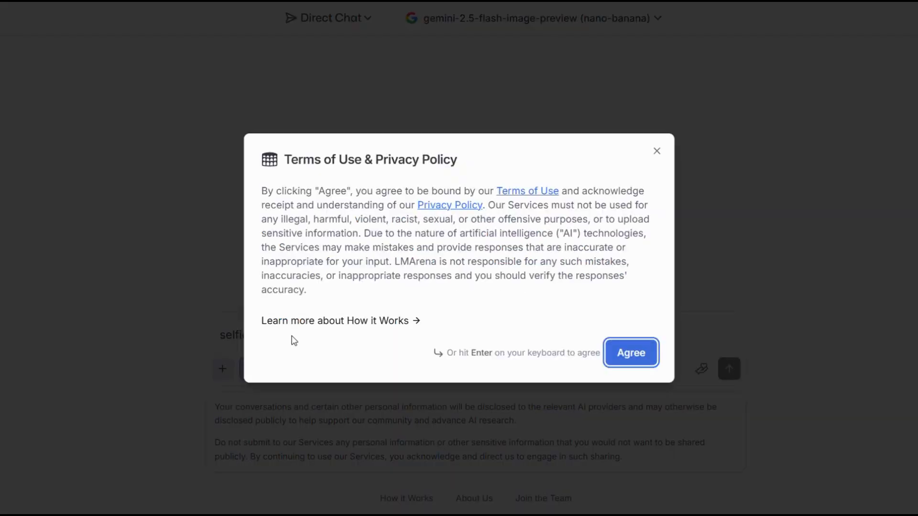
left_click(623, 352)
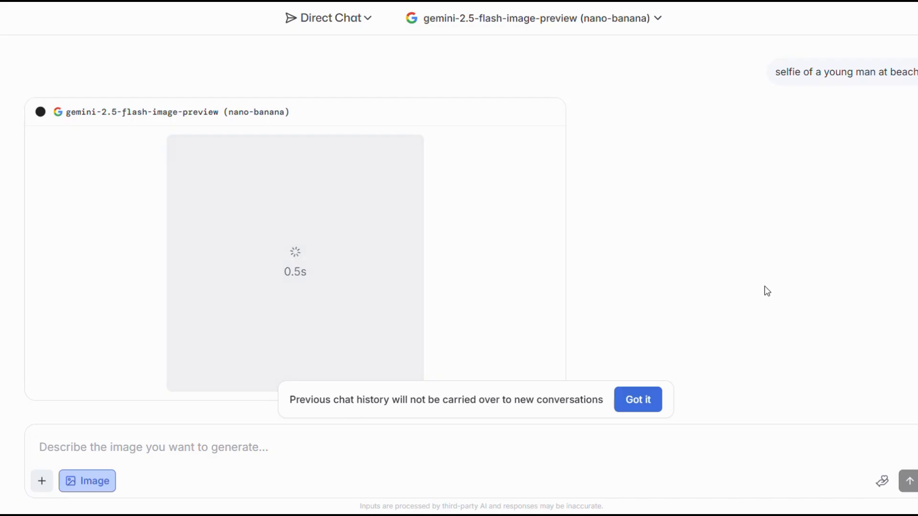
left_click(636, 406)
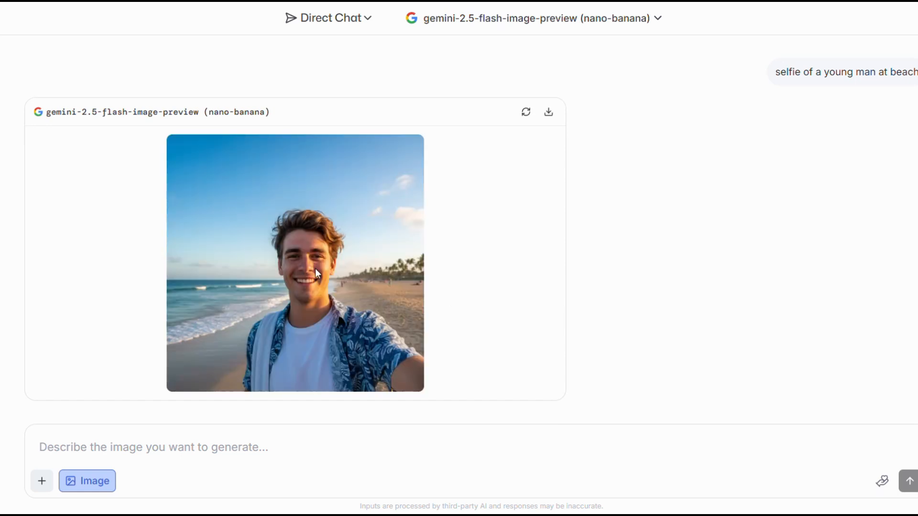
- Copy the generated beach selfie and paste it into the prompt as a reference image
right_click(315, 268)
left_click(371, 325)
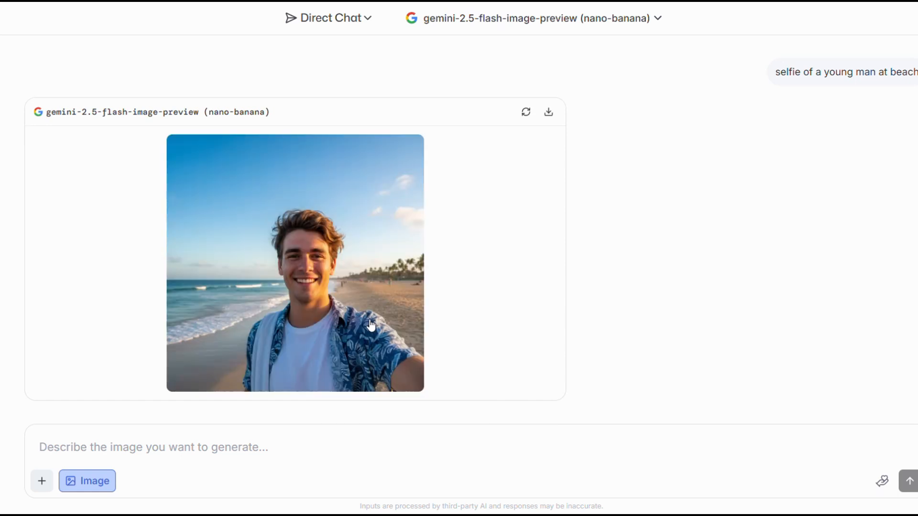
right_click(256, 448)
left_click(341, 282)
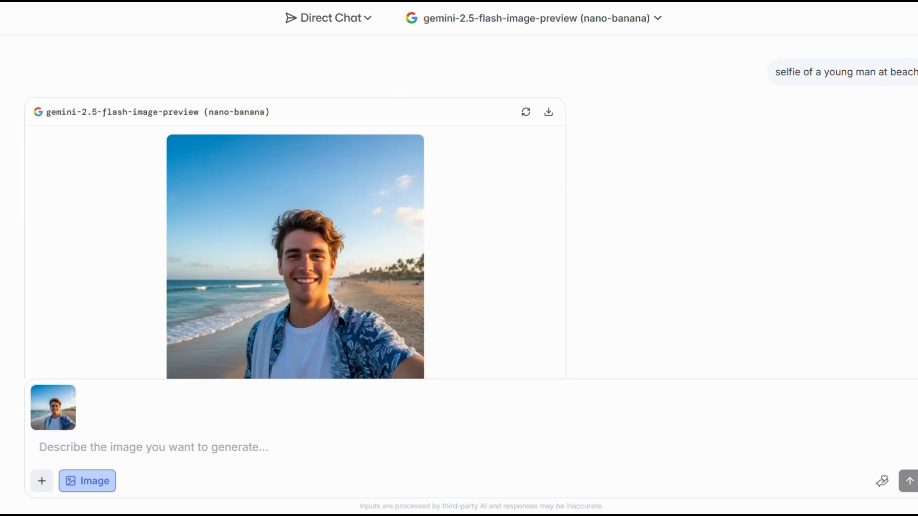
- Generate an image from the prompt "Create a professional studio shot with soft lightning of the same person, for linkedin profile picture"
scroll(225, 315, "down", 1)
type("Cr")
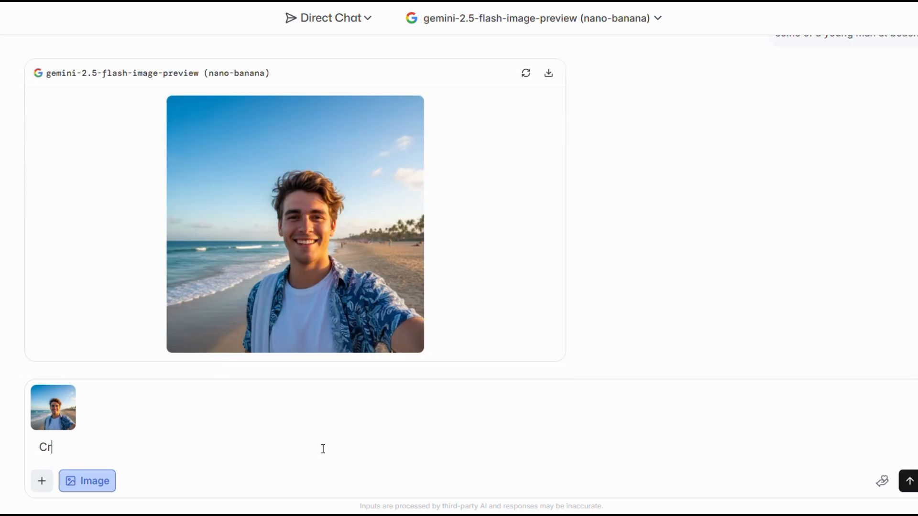
type("eate a professional stud")
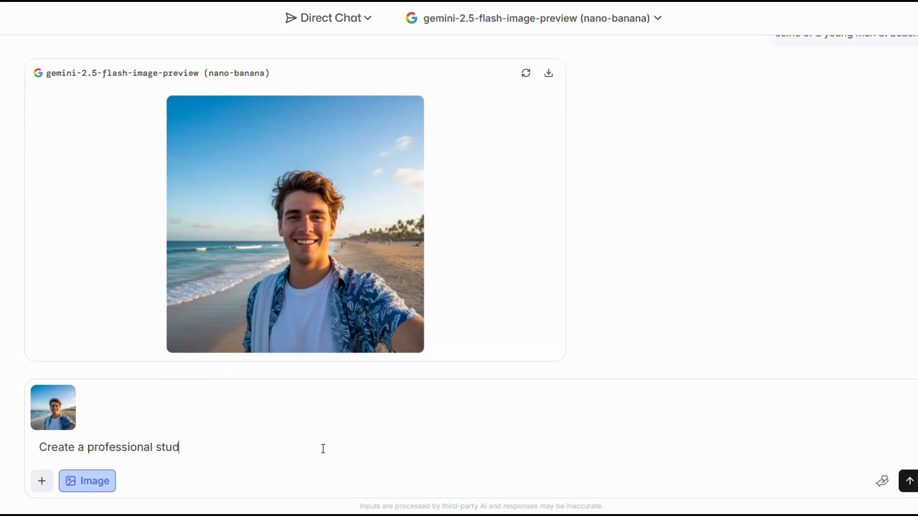
type("io shot with soft lig")
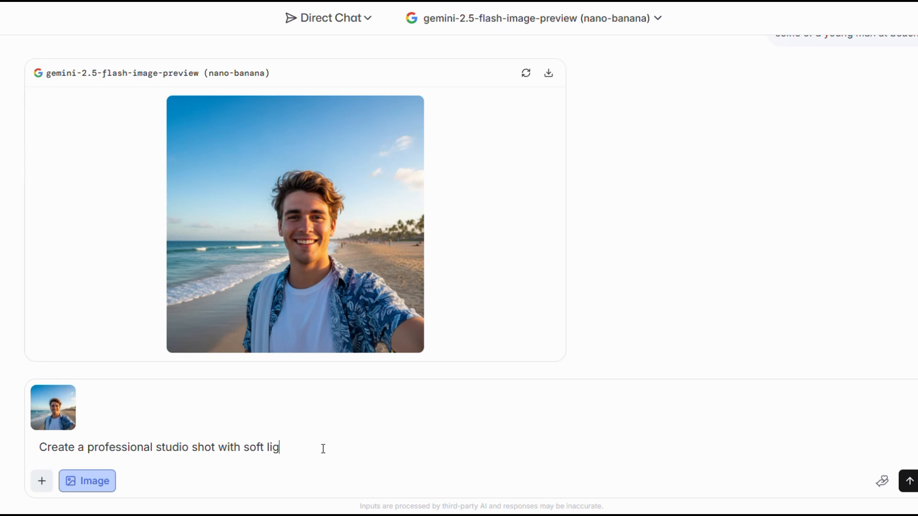
type("htning of the same person, ")
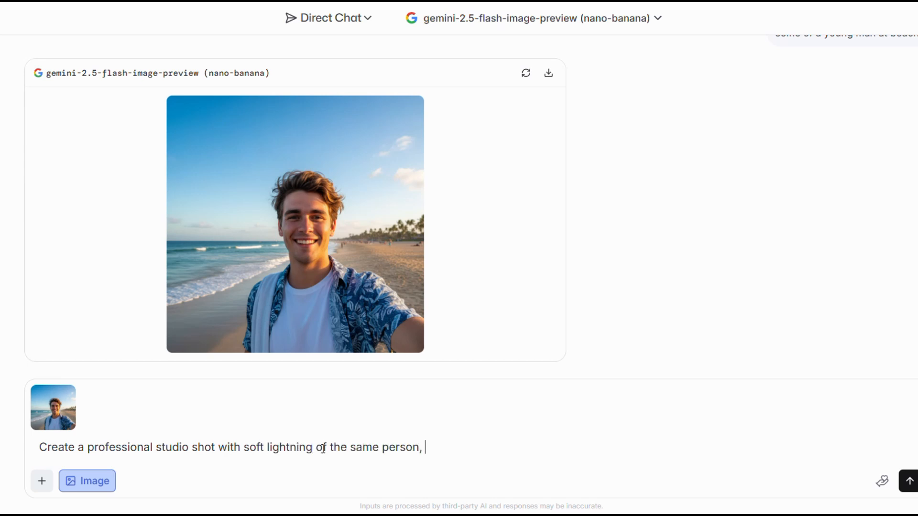
type("for linkedin profile pi")
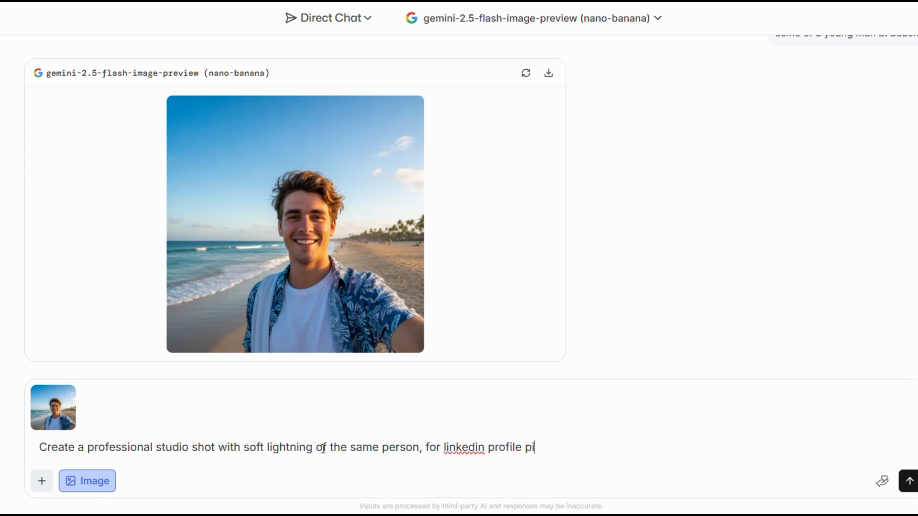
type("cture")
key("Return")
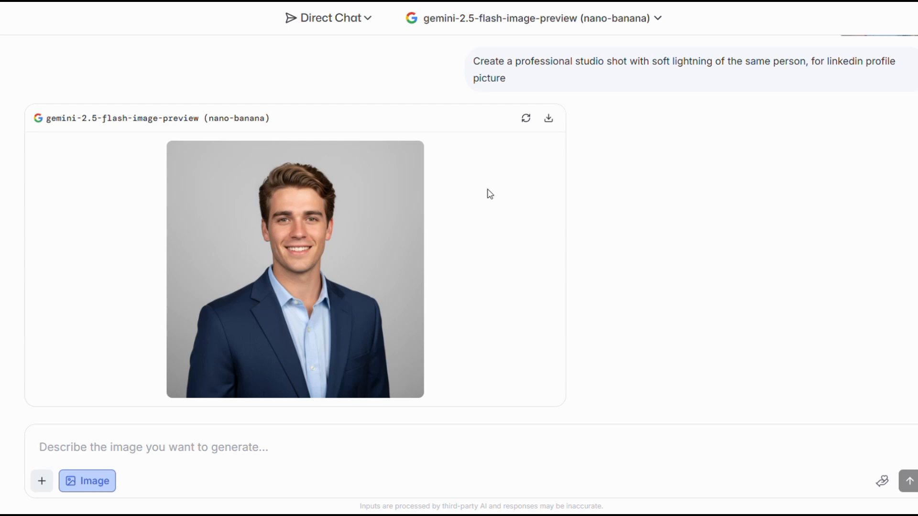
- Compare the generated studio portrait with the original beach selfie in the chat
scroll(591, 199, "up", 8)
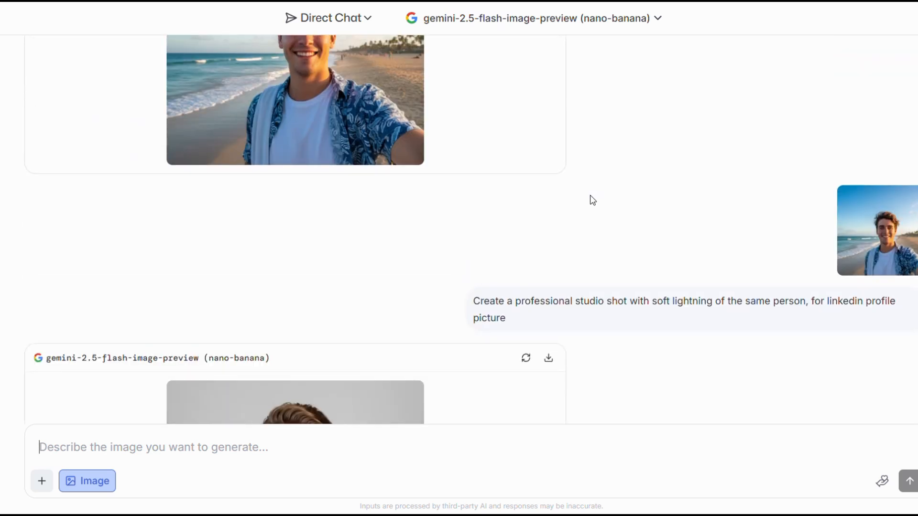
scroll(593, 200, "down", 8)
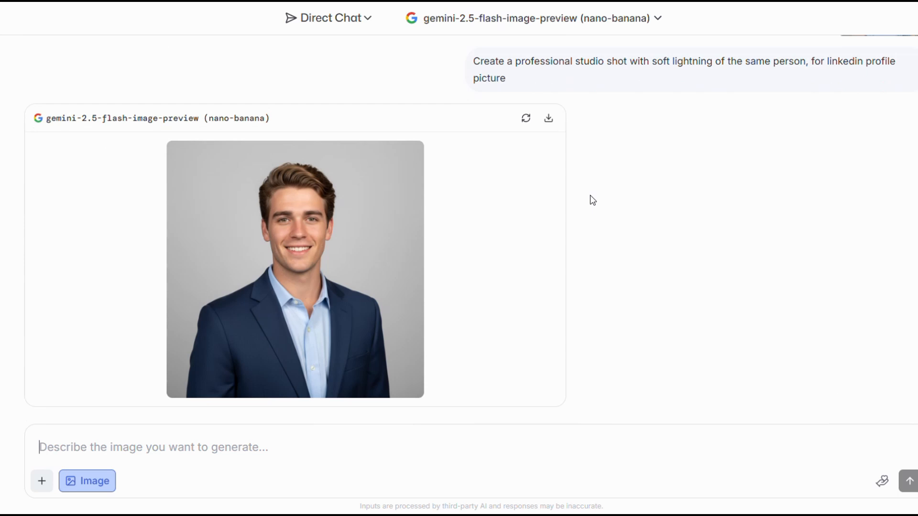
scroll(589, 195, "up", 8)
scroll(590, 195, "down", 8)
scroll(740, 328, "up", 5)
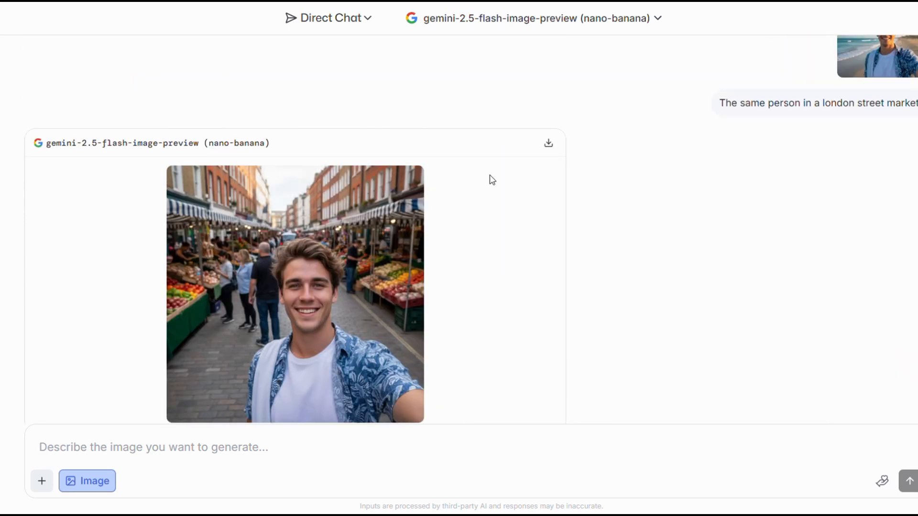
- Copy the generated London street market selfie and paste it into the prompt as a reference image
right_click(318, 267)
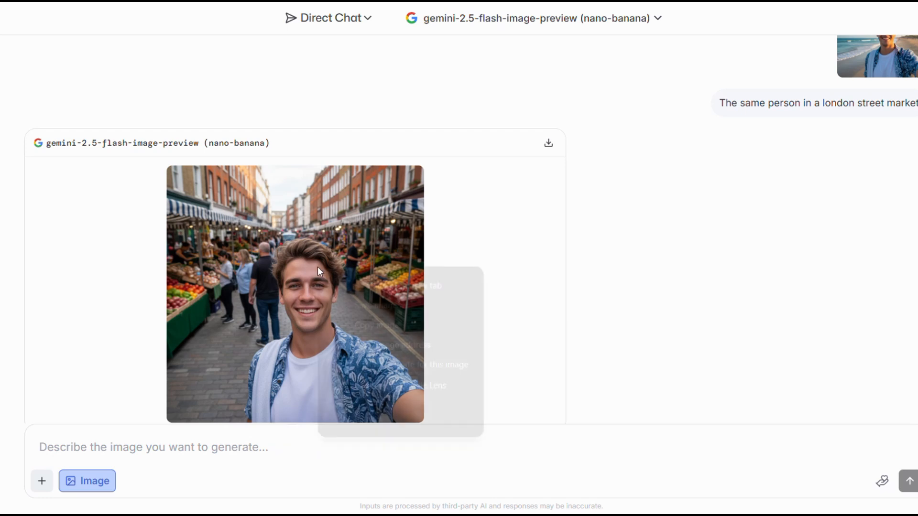
left_click(364, 323)
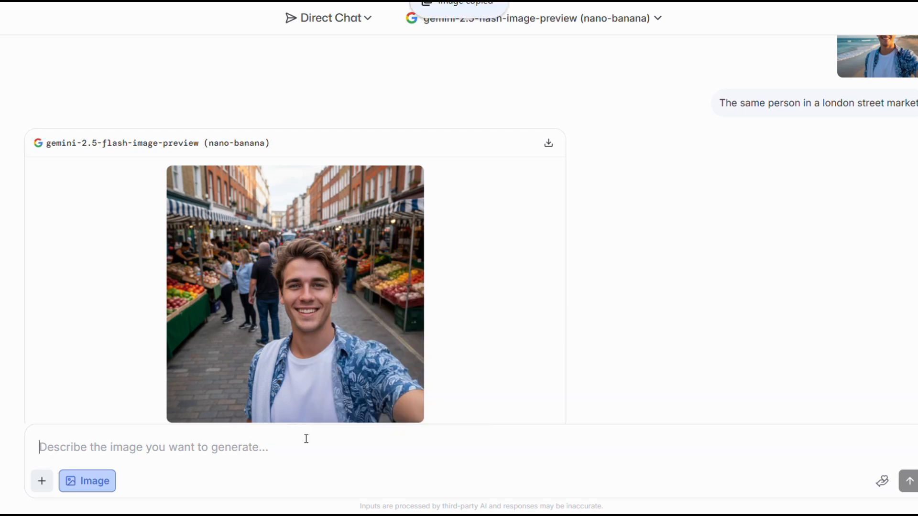
key("ctrl+v")
- Generate an edit of the attached street market selfie with the prompt "remove people from the background"
type("remov")
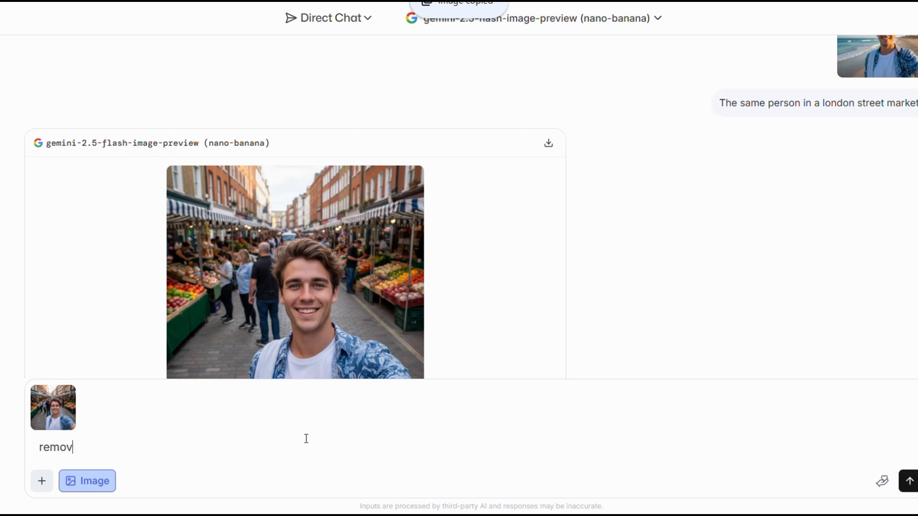
type("e people fr")
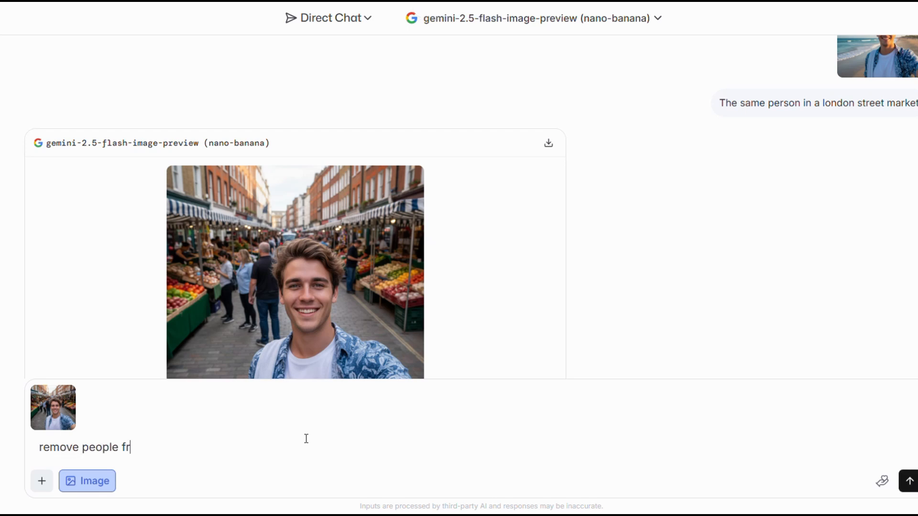
type("om the back")
scroll(477, 255, "down", 2)
type("ground")
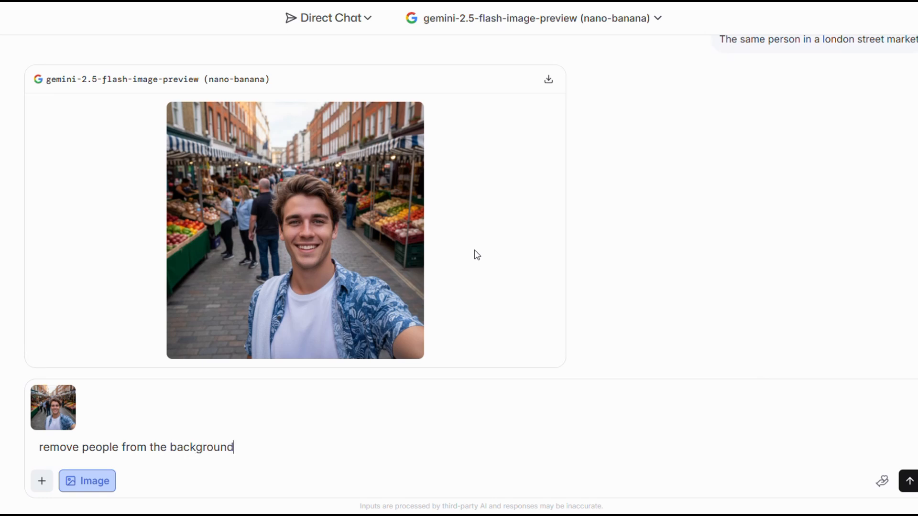
key("Return")
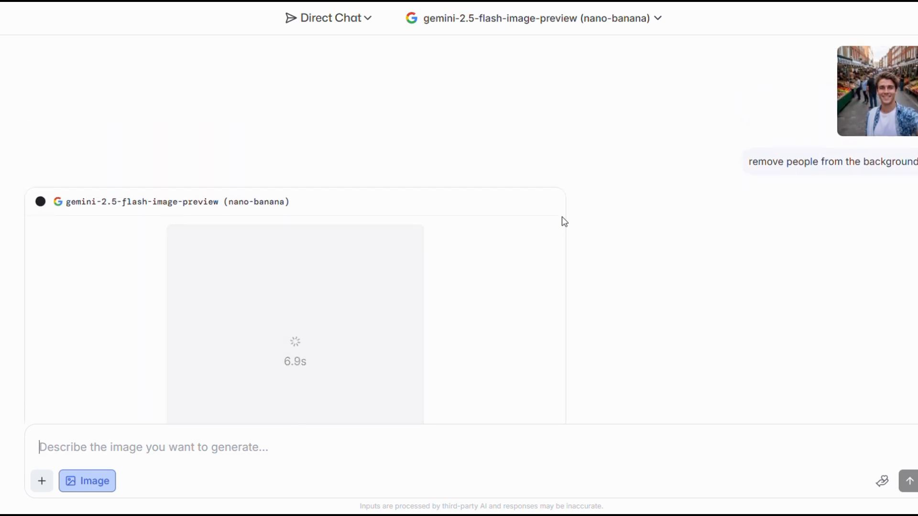
- Compare enlarged views of the original street market selfie and the version edited to remove the background people
scroll(565, 222, "down", 2)
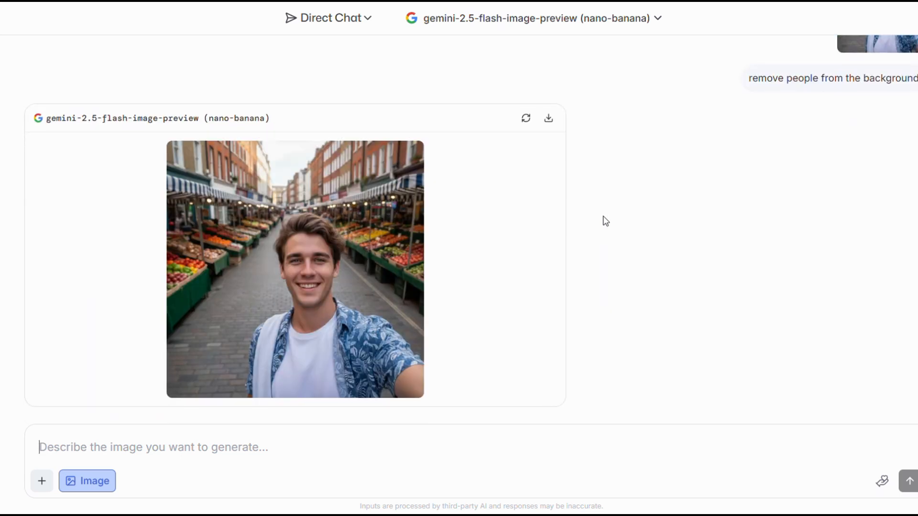
scroll(706, 201, "up", 1)
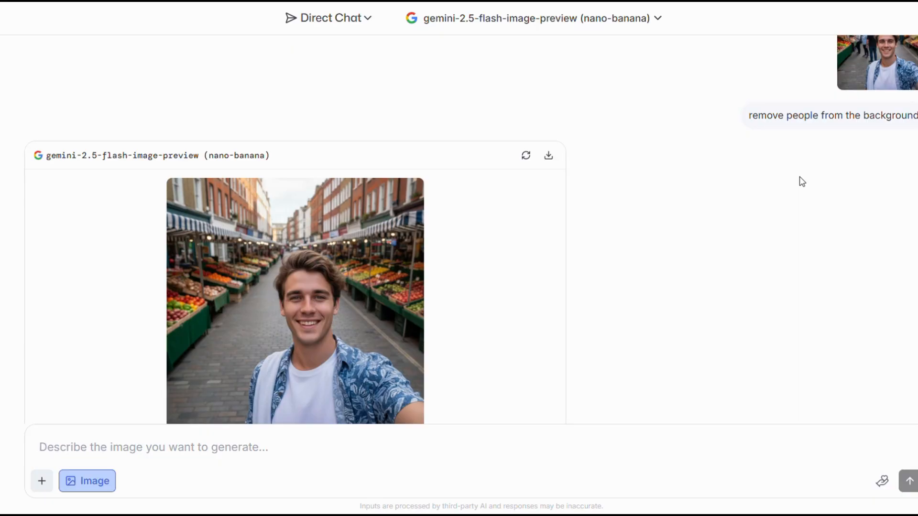
left_click(867, 58)
left_click(833, 250)
left_click(421, 285)
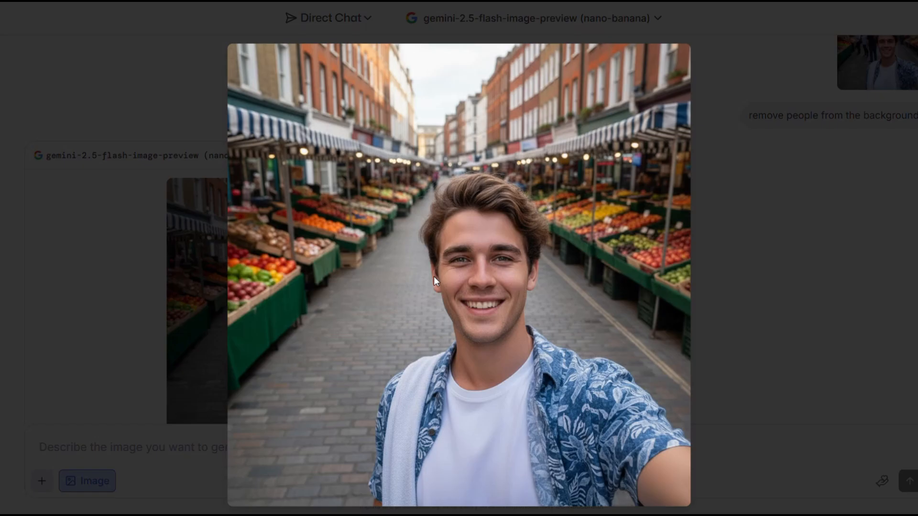
left_click(739, 209)
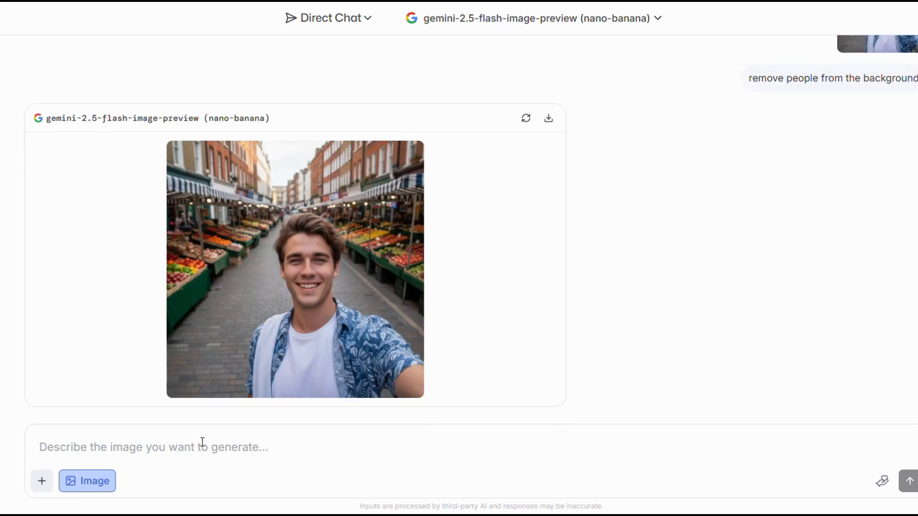
- Attach the people-free market selfie and generate "Add a large flying dinosaur in the background, taking out fire from his mouth."
left_click(219, 437)
type("Add a large")
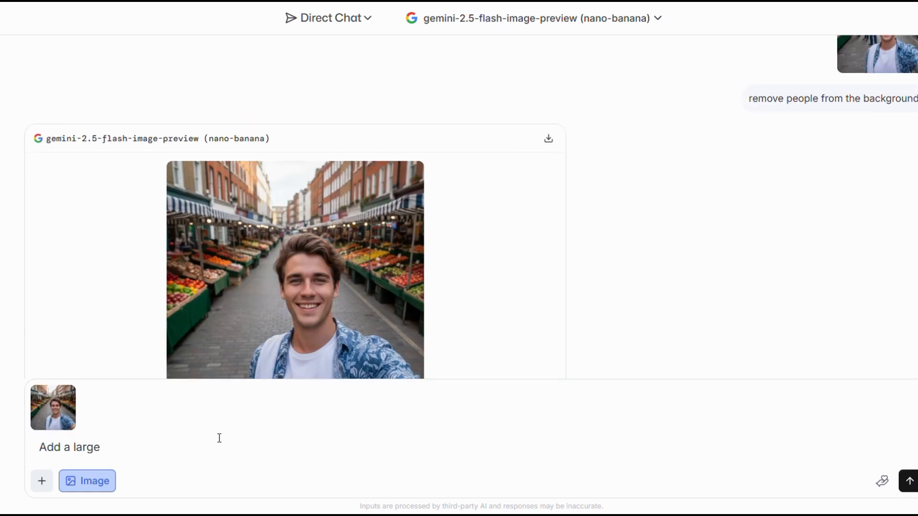
type(" flying dinos")
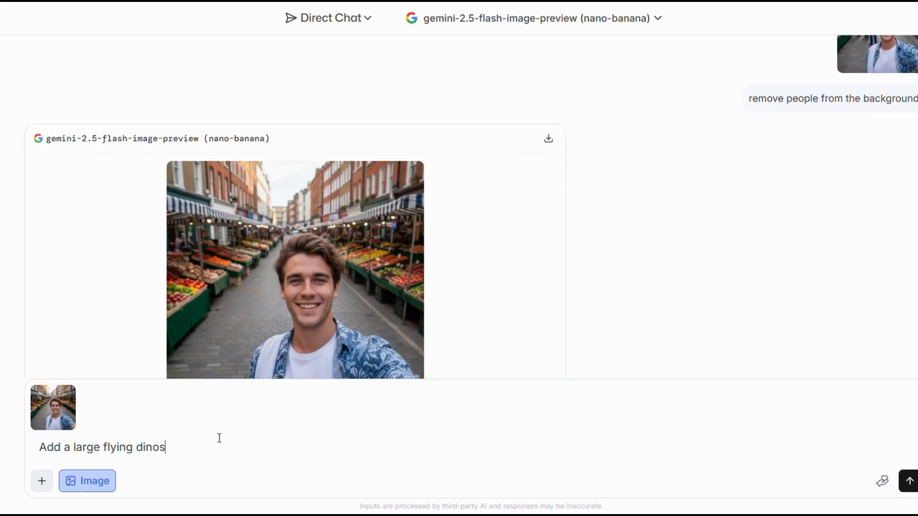
type("aur in the background, taking out t")
key("BackSpace")
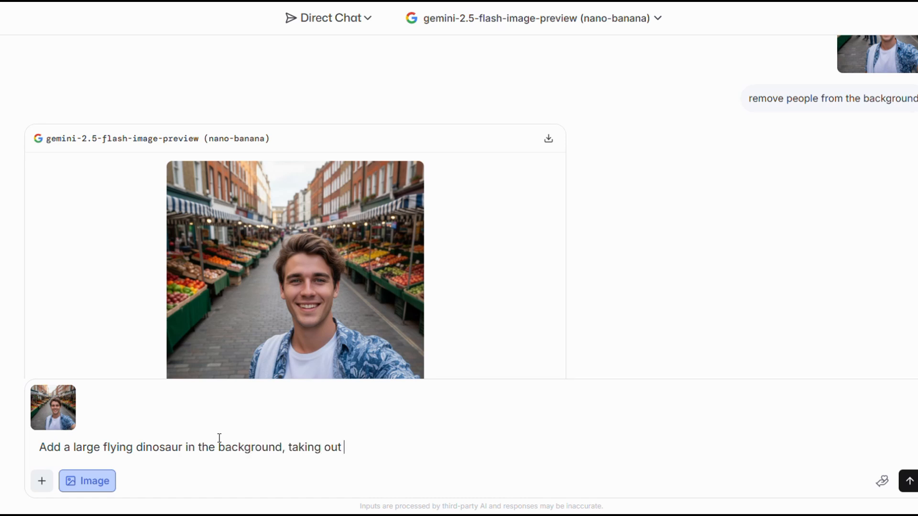
type("fire f")
type("his mouth.")
key("Return")
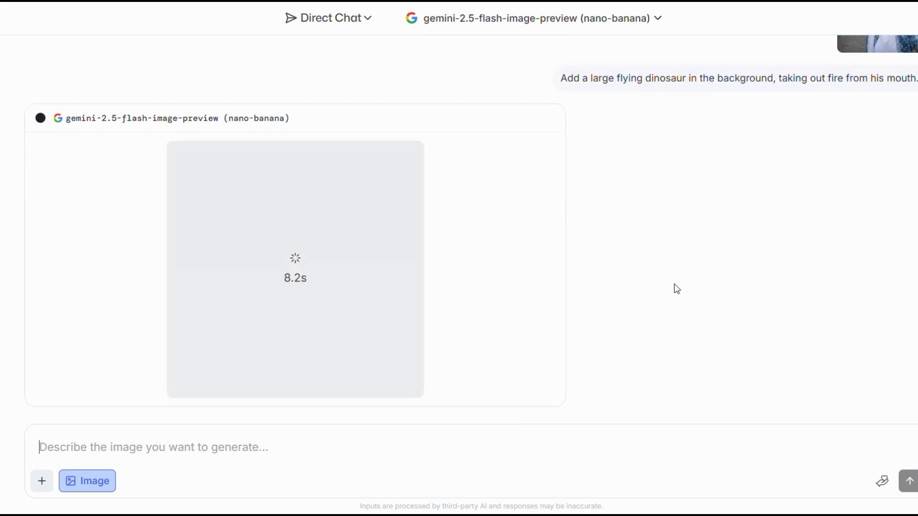
- Inspect the generated dinosaur image in the enlarged view, then close it
left_click(329, 234)
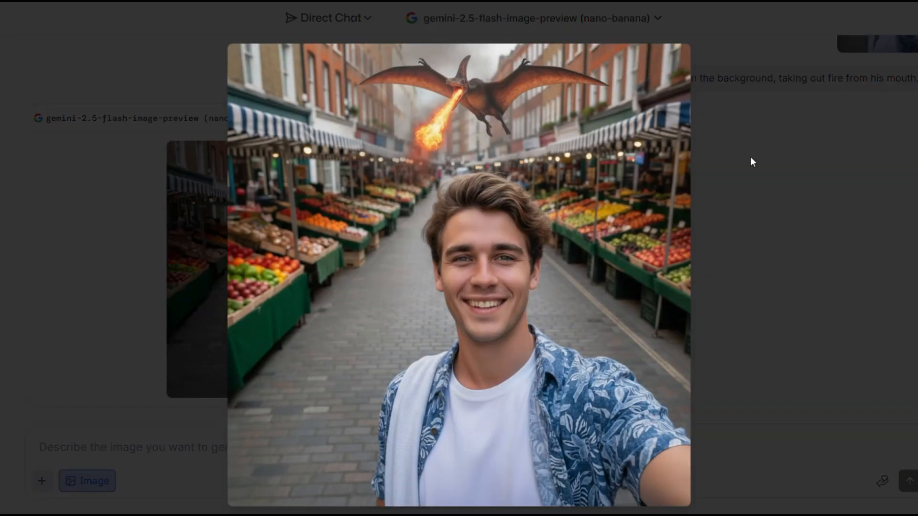
left_click(750, 157)
left_click(378, 200)
left_click(828, 190)
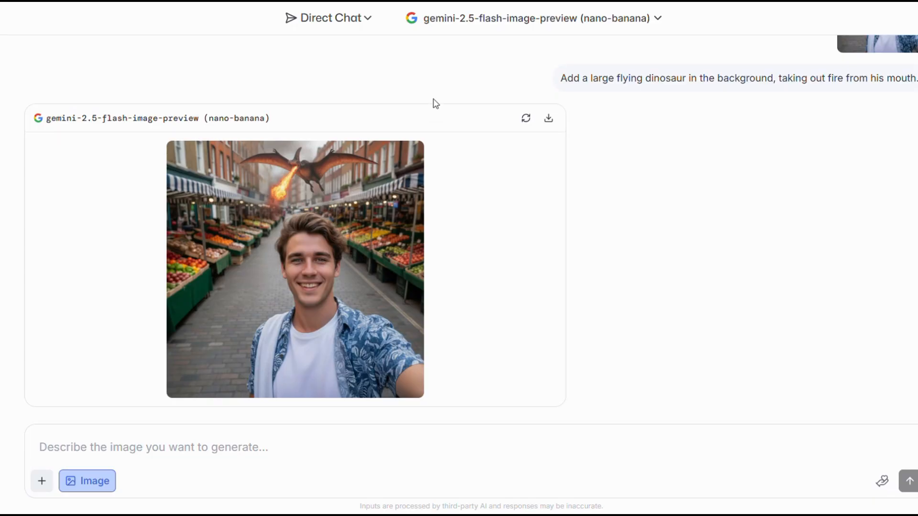
- Paste the dark grey jacket photo as a reference and generate an edit with the prompt "Change jacket color to red"
key("ctrl+v")
type("Change jacket")
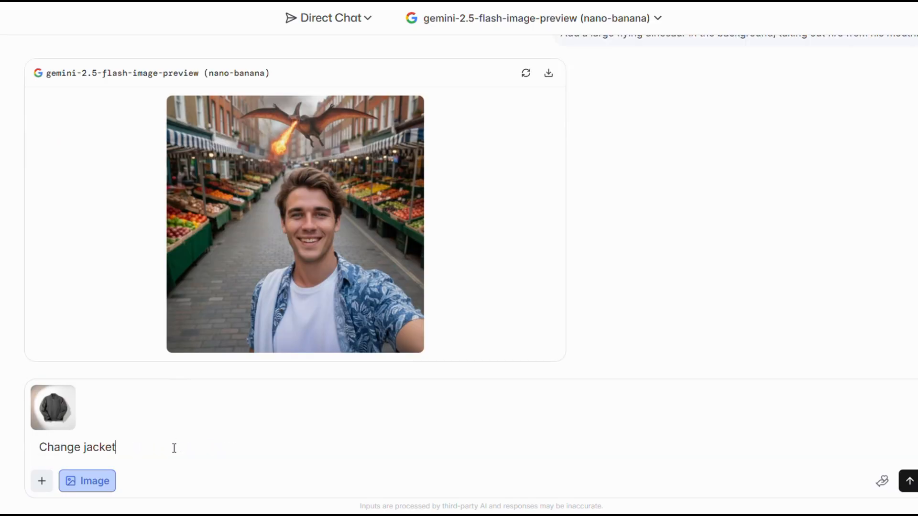
type(" color to red")
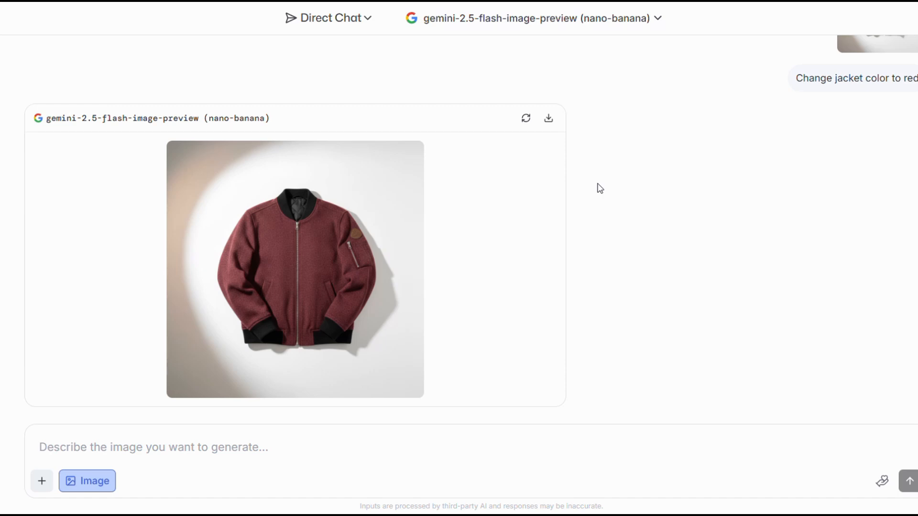
- Compare enlarged views of the original grey jacket and the recolored jacket
scroll(600, 188, "up", 2)
left_click(877, 86)
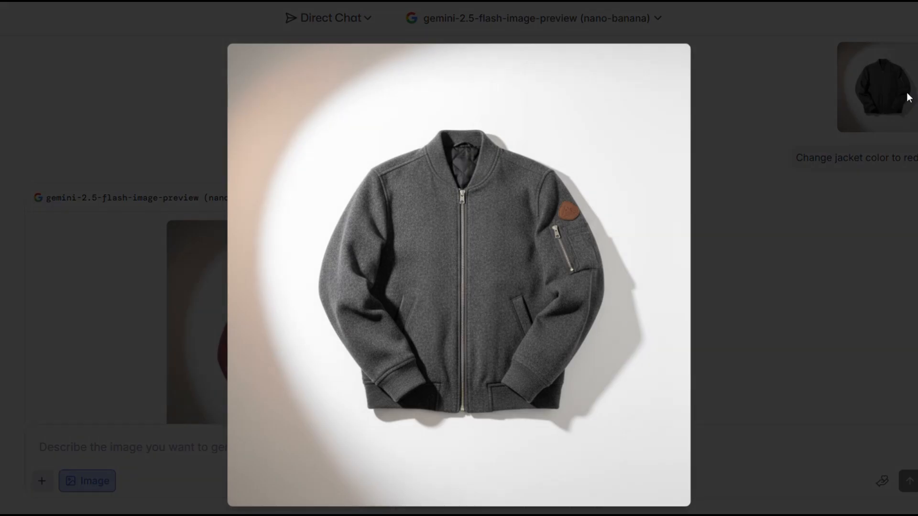
left_click(777, 256)
left_click(383, 325)
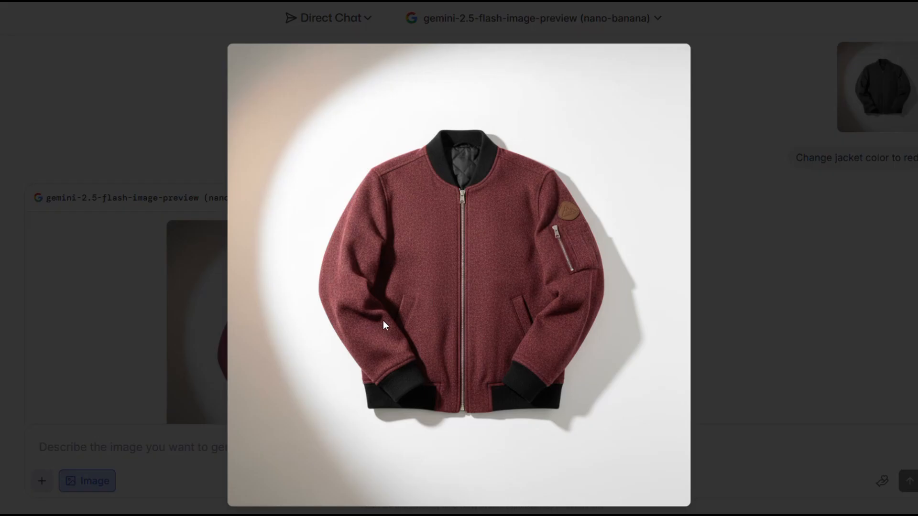
left_click(710, 278)
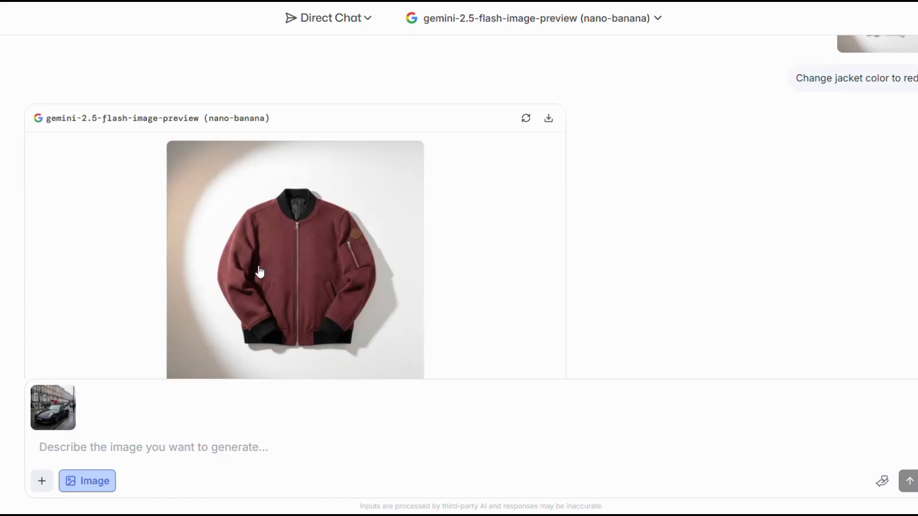
- Copy the generated red jacket image and paste it into the prompt alongside the black car reference
right_click(258, 266)
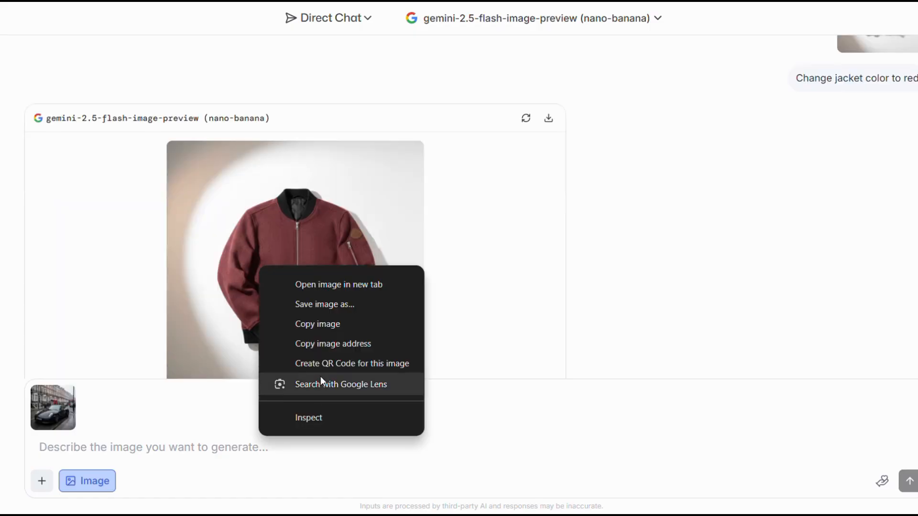
left_click(359, 326)
left_click(272, 436)
key("ctrl+v")
- Copy the beach selfie from earlier in the chat and paste it into the prompt as the third reference image
scroll(458, 268, "up", 10)
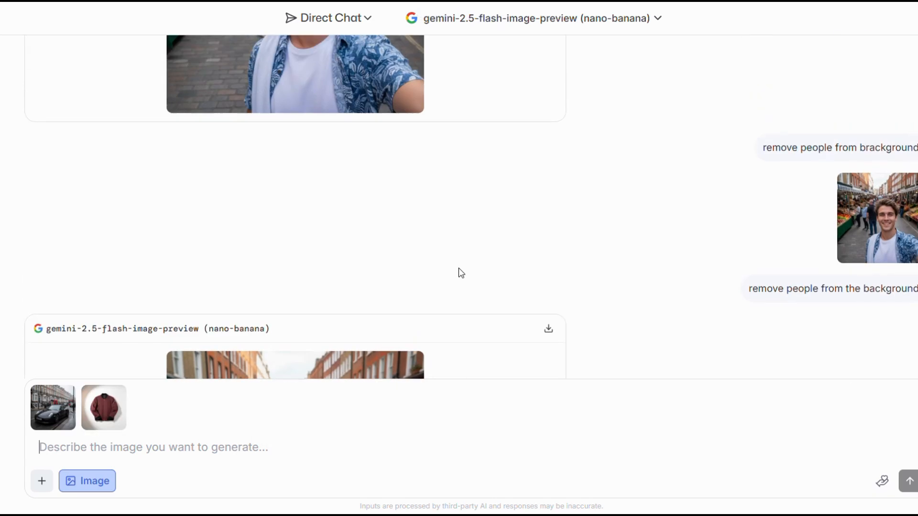
scroll(458, 268, "up", 10)
right_click(366, 231)
left_click(415, 289)
left_click(182, 450)
key("ctrl+v")
- Generate an image from the three references with the prompt "Combine these three images: The man wearing this jacket and standing by the car"
scroll(753, 67, "down", 6)
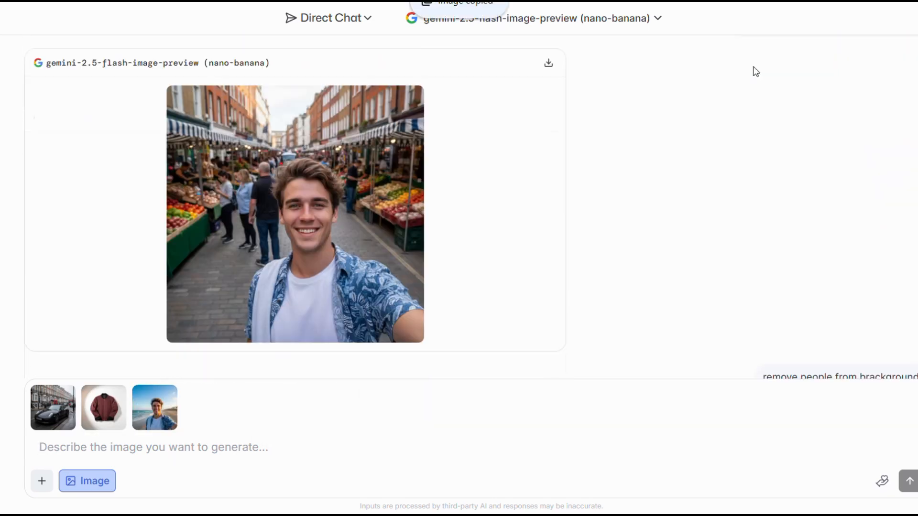
scroll(755, 71, "down", 5)
type("Combine these three images")
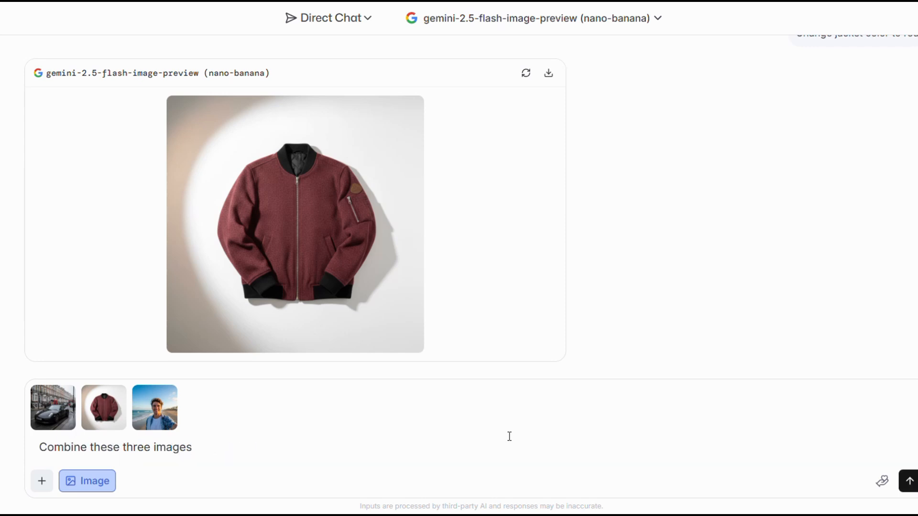
type(": The man wearing this ")
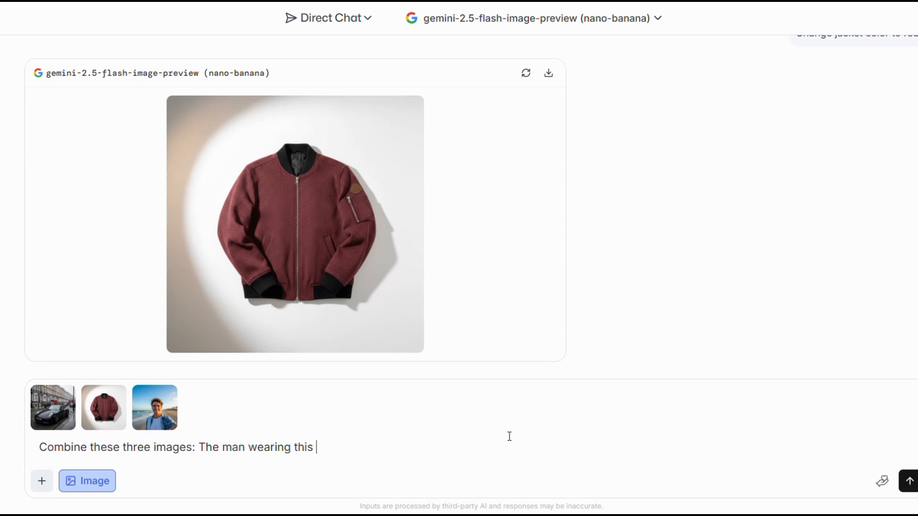
type(" jacket and standing by the car")
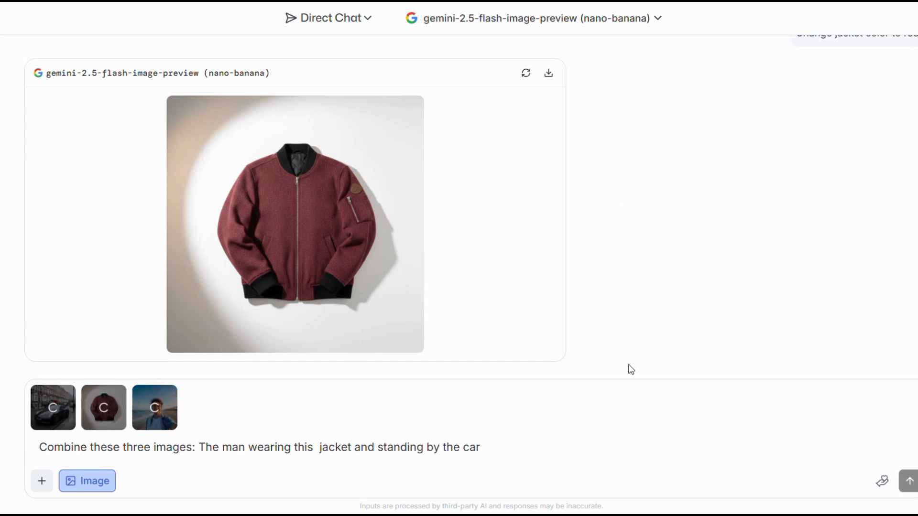
key("Return")
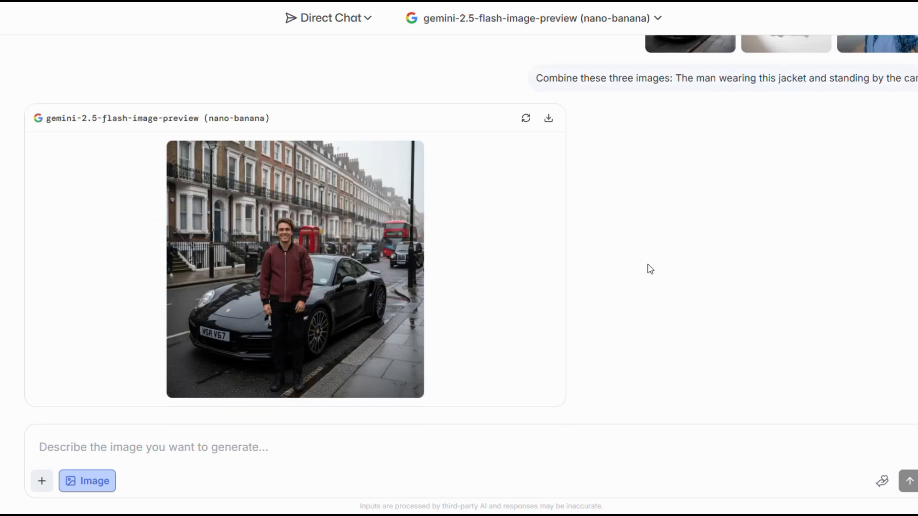
- Examine the enlarged combined image of the man in the red jacket beside the black car
left_click(338, 268)
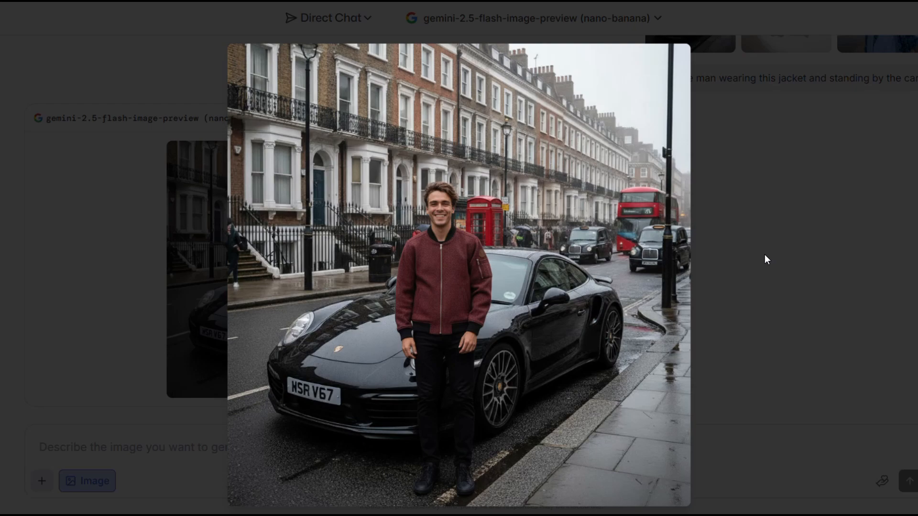
left_click(765, 256)
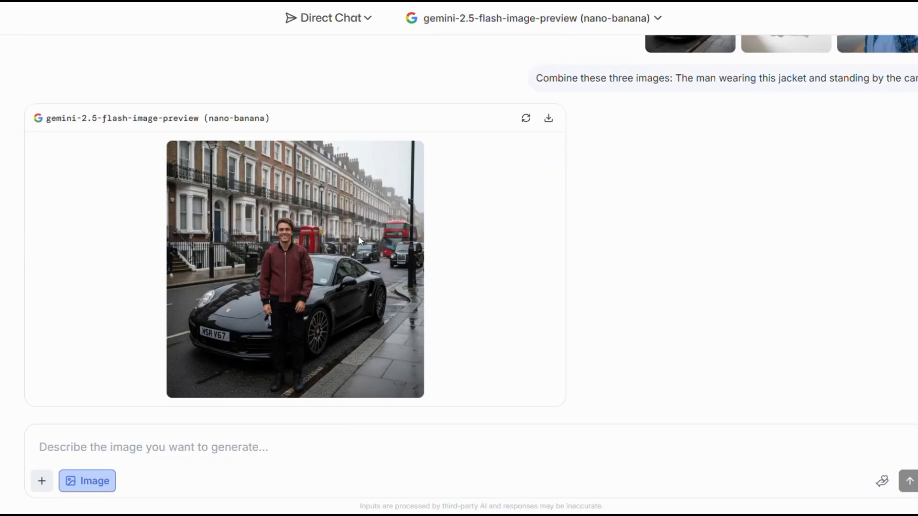
left_click(360, 240)
left_click(424, 282)
left_click(408, 296)
left_click(782, 257)
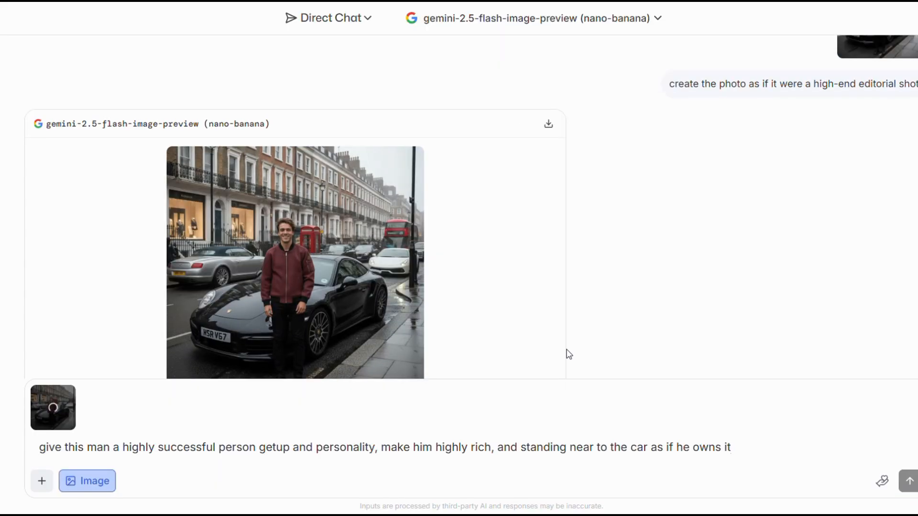
- Submit the prompt giving the man a highly successful, rich getup and personality, standing near the car as its owner, and view the result enlarged
key("Return")
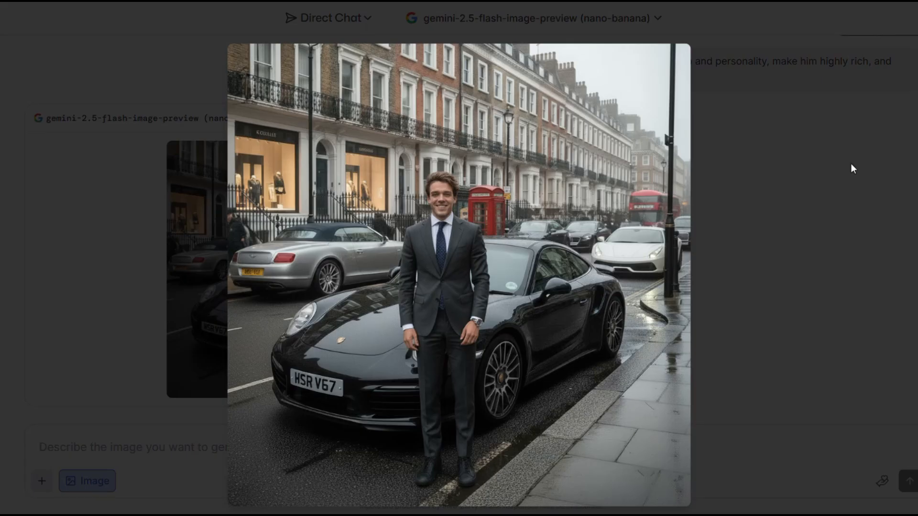
left_click(851, 164)
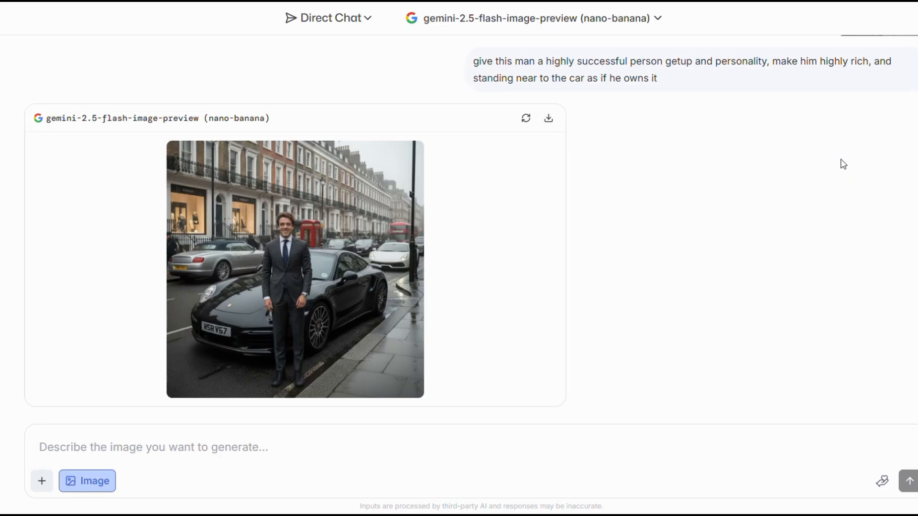
- Compare enlarged views of the man in the suit and the red-jacket reference photo
left_click(372, 247)
left_click(134, 208)
scroll(626, 266, "up", 2)
left_click(891, 100)
left_click(762, 320)
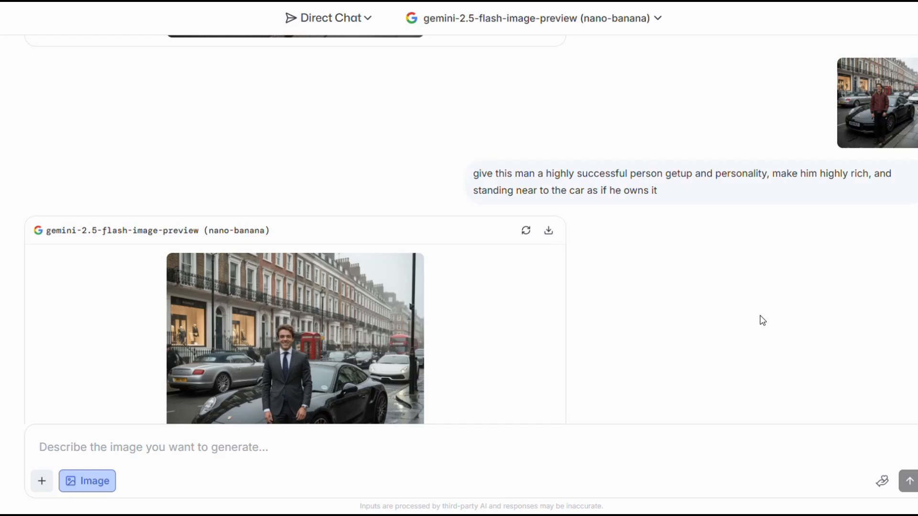
scroll(763, 320, "down", 2)
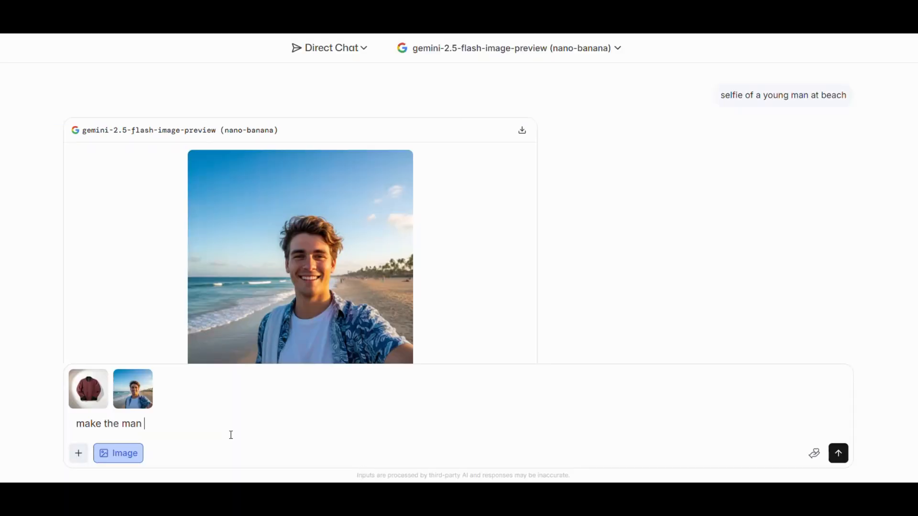
- Generate an image from the red jacket and beach selfie references with the prompt "make the man wear this jacket"
type("ear this jacket")
key("Return")
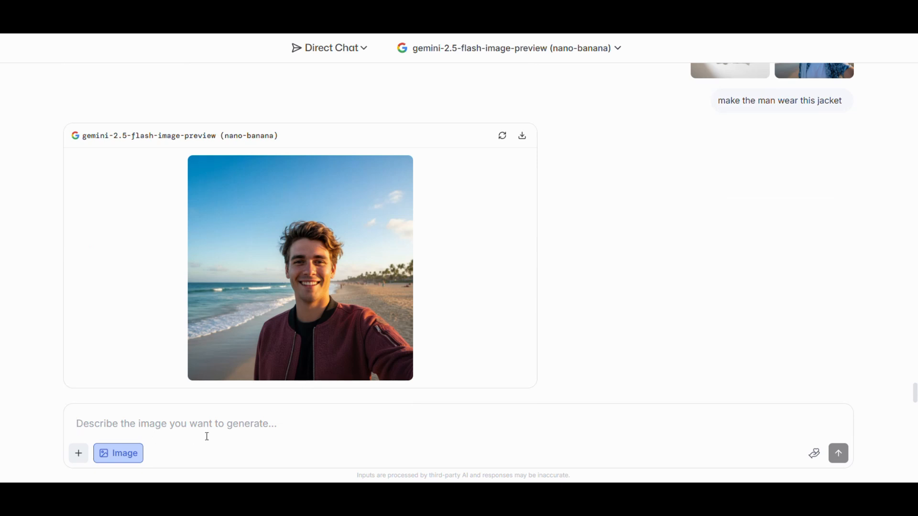
- Generate an edit of the beach jacket selfie with the prompt "change the jacket color to off-white with neon green strips, make it night"
type("change the jacket color to")
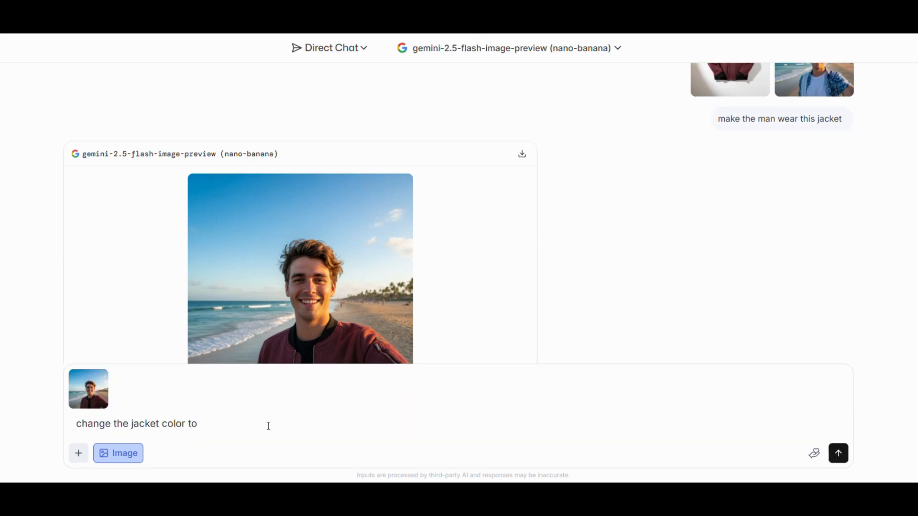
type(" off-white with neon green strips, ma")
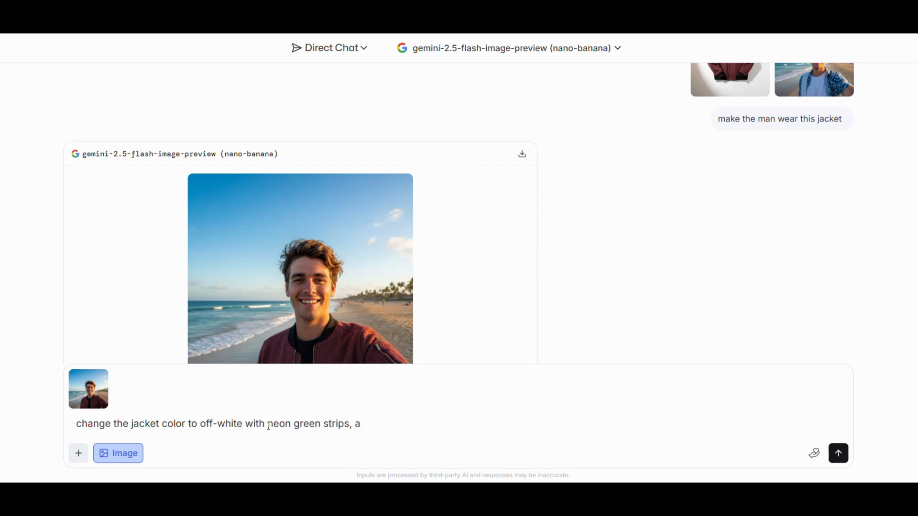
key("BackSpace")
type("make it night")
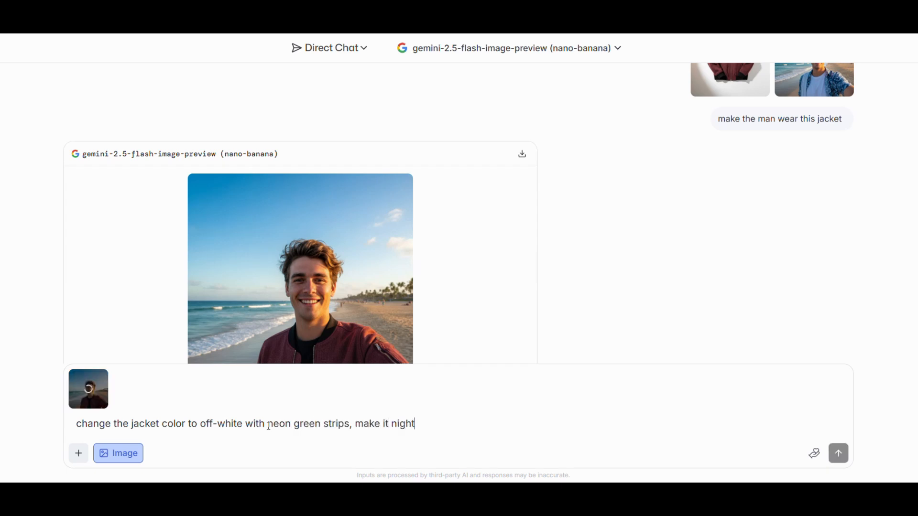
key("Return")
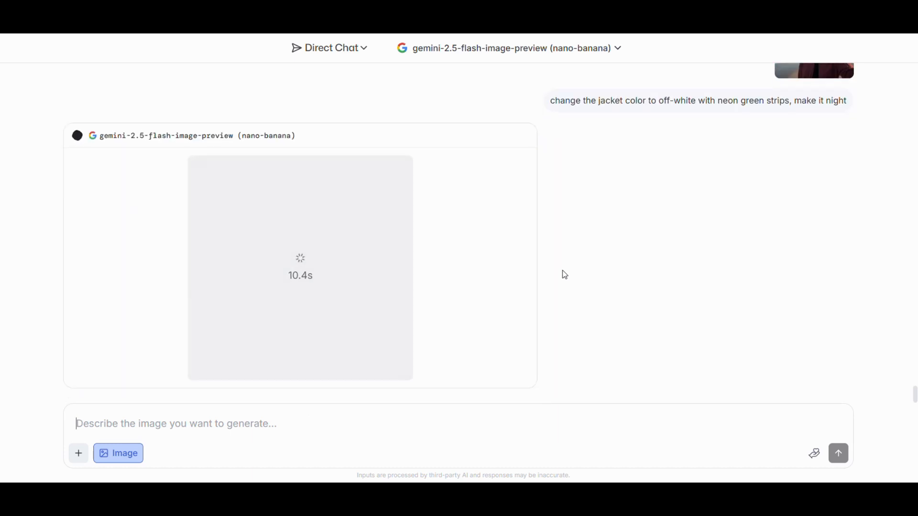
scroll(543, 285, "up", 2)
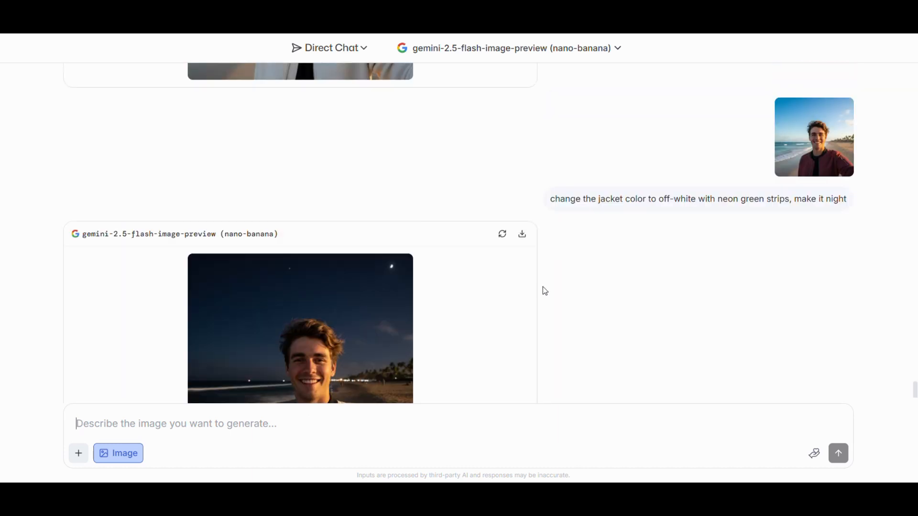
scroll(543, 286, "down", 2)
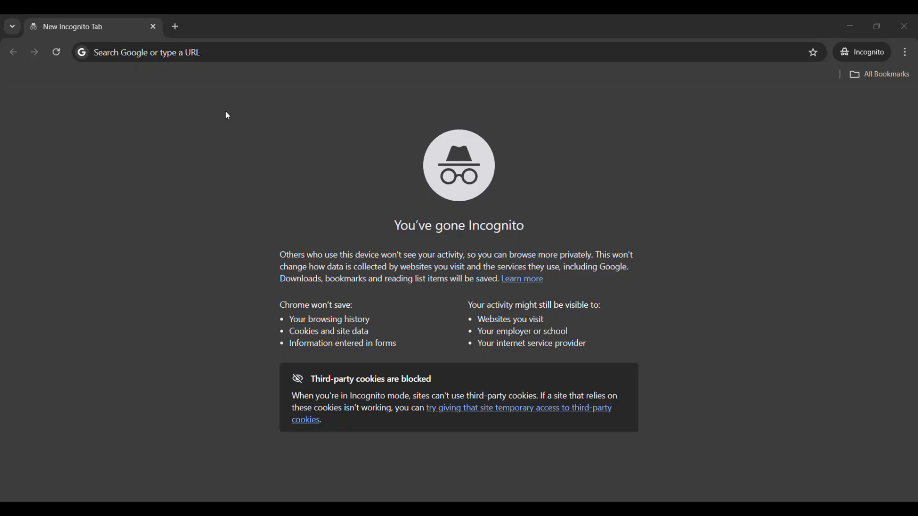
- Switch to the incognito browser window and open the LMArena website at lmarena.ai
left_click(212, 54)
type("lmarena")
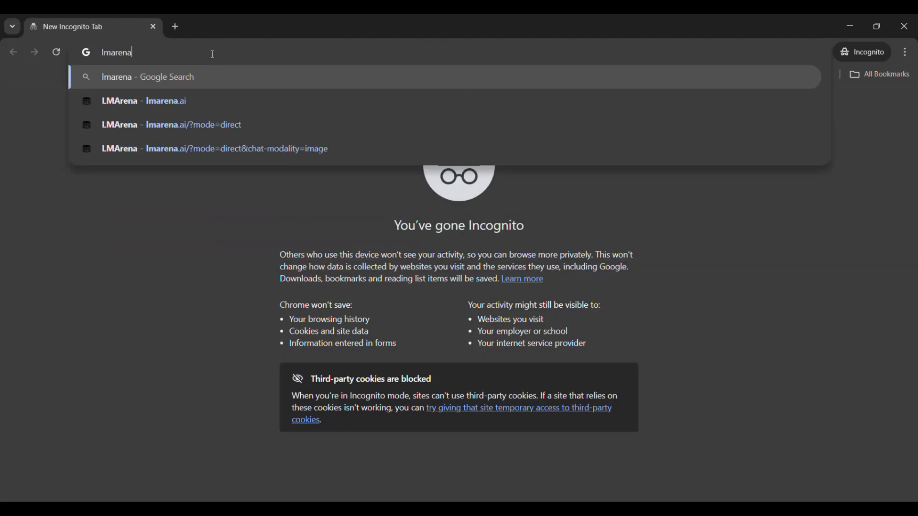
key("Return")
left_click(147, 208)
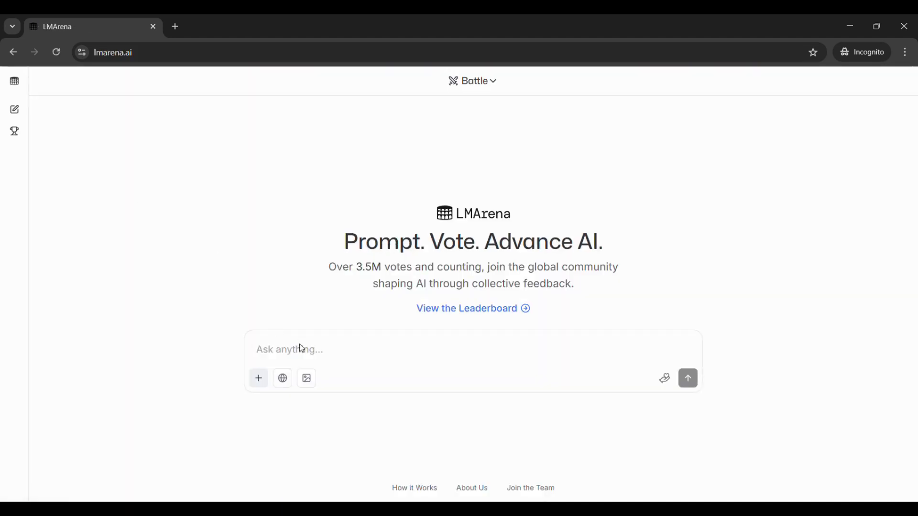
- Set LMArena to Direct Chat with image generation and choose the gemini-2.5-flash-image-preview (nano-banana) model
left_click(478, 86)
left_click(452, 187)
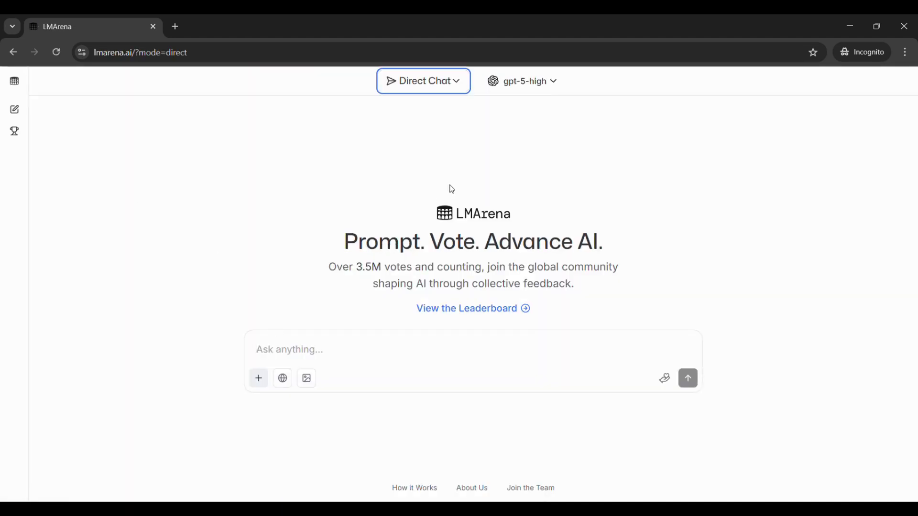
left_click(307, 378)
left_click(493, 82)
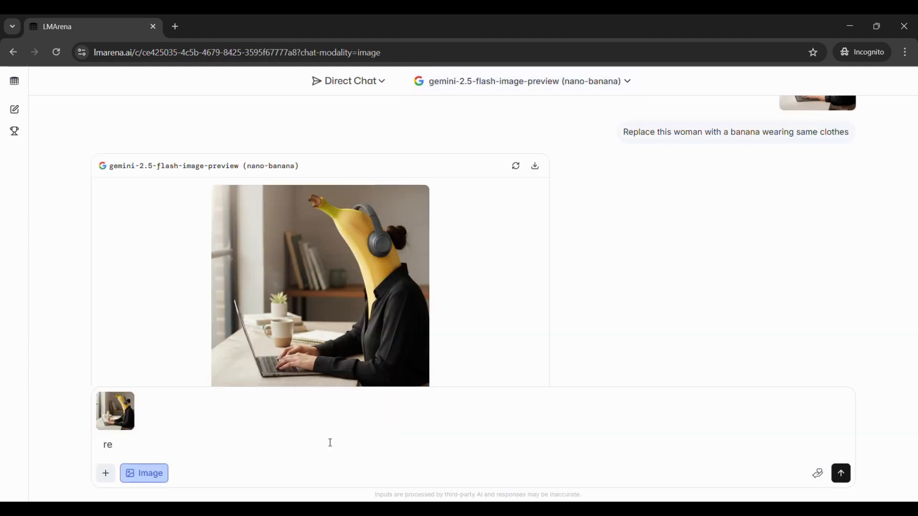
- Generate an edit of the banana-at-the-laptop image with the prompt "replace the cup with a banana shake"
type("place the cup with a banana shake")
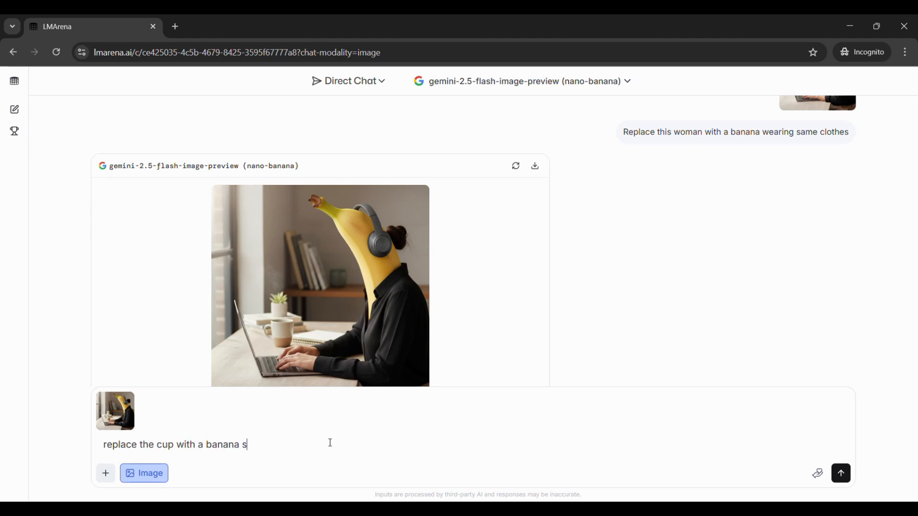
key("Return")
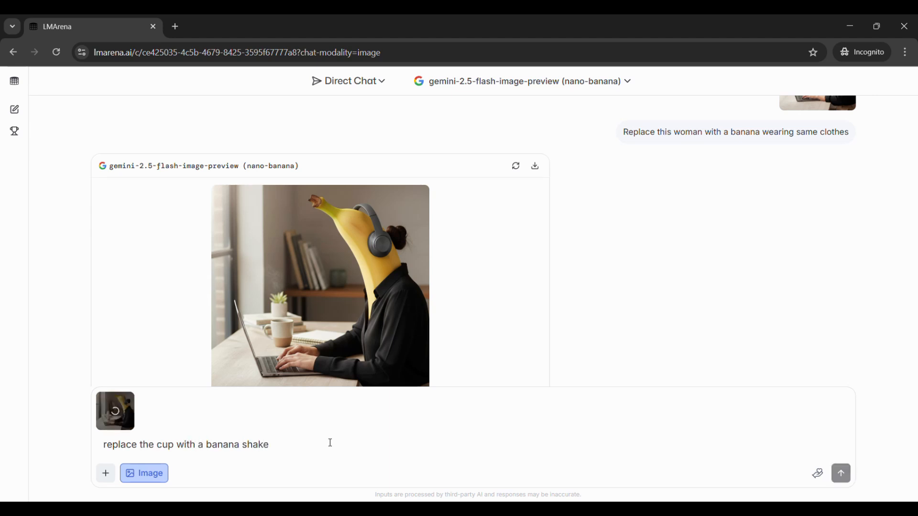